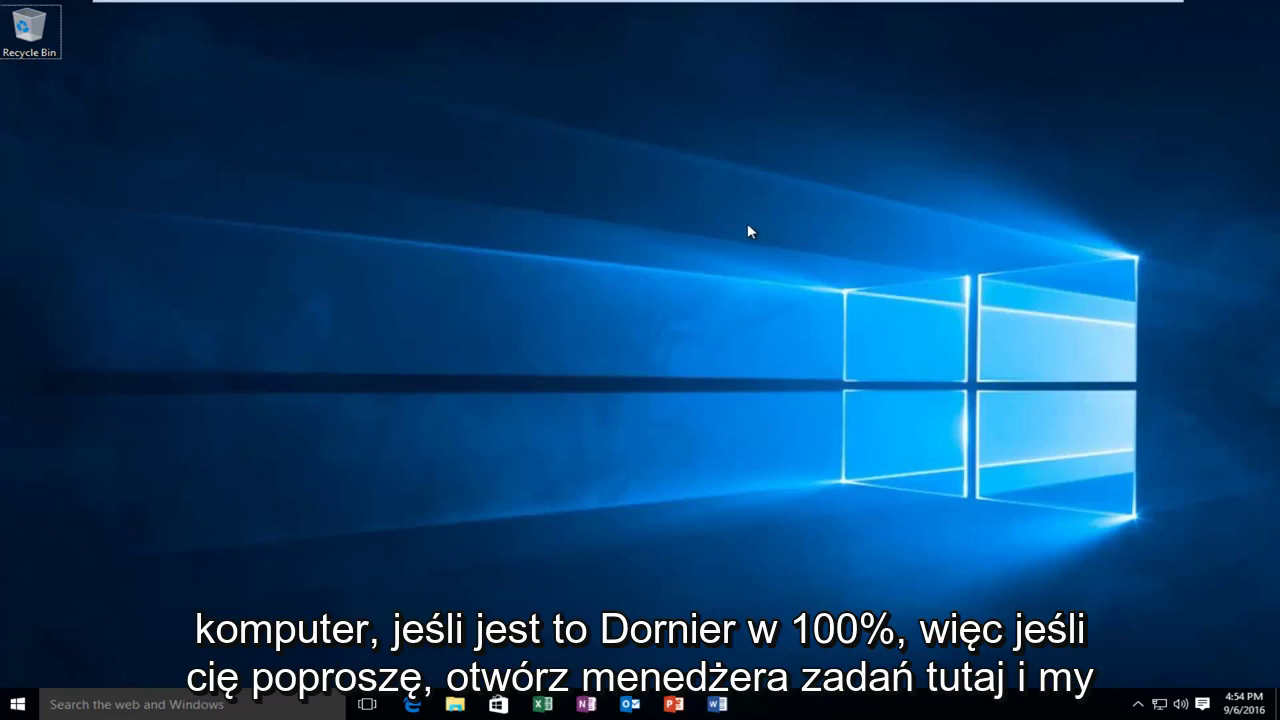
# Open Task Manager from the taskbar menu, check Disk 0 (C:) activity, then close it.
pyautogui.rightClick(883, 705)
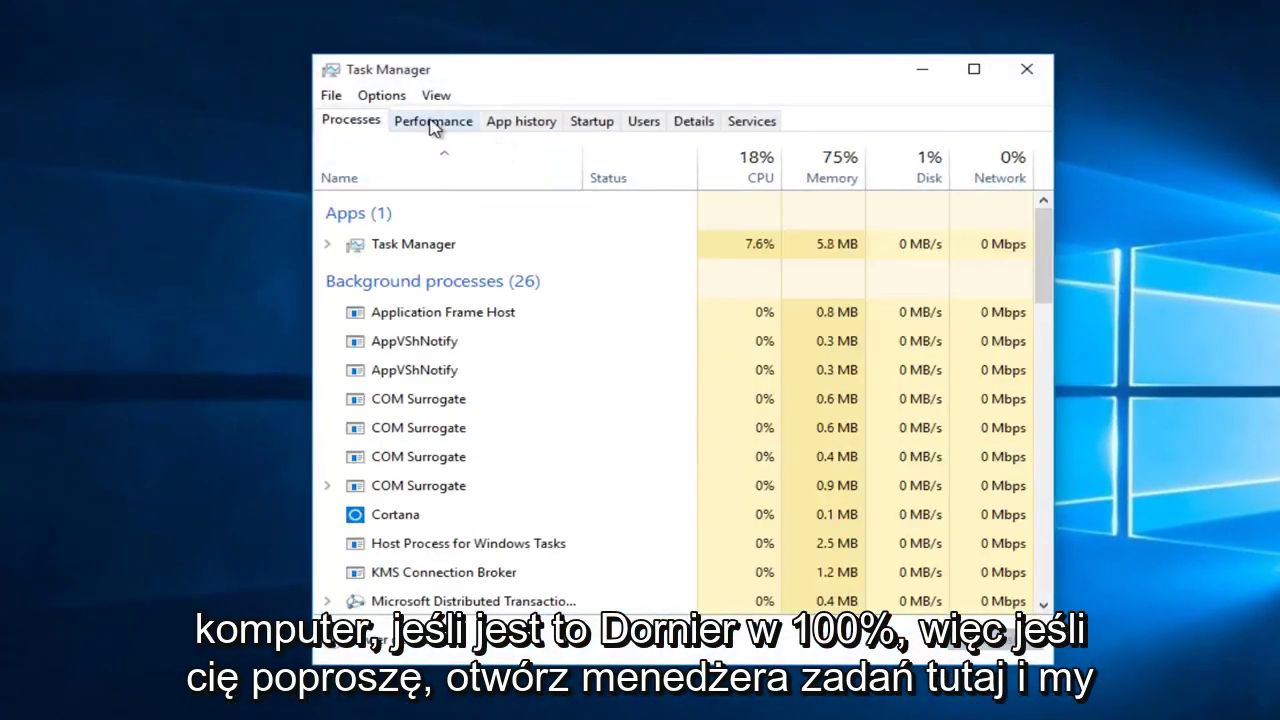
pyautogui.click(432, 121)
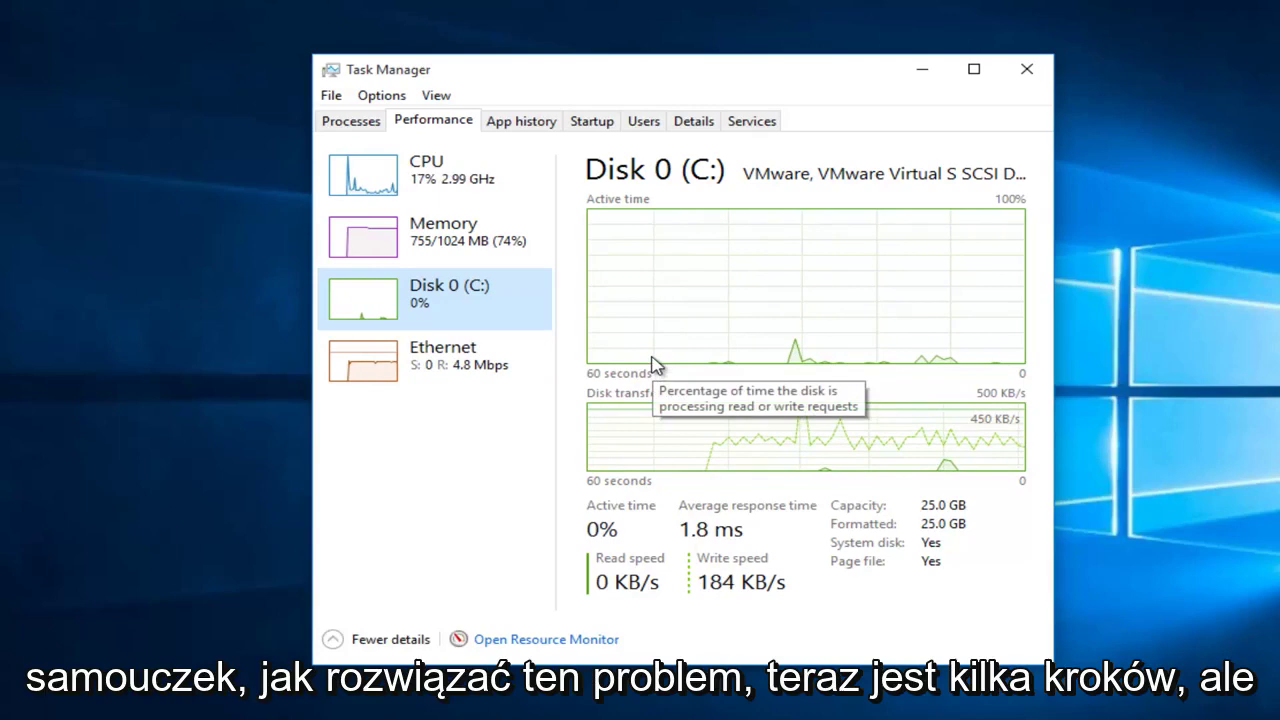
pyautogui.click(1031, 75)
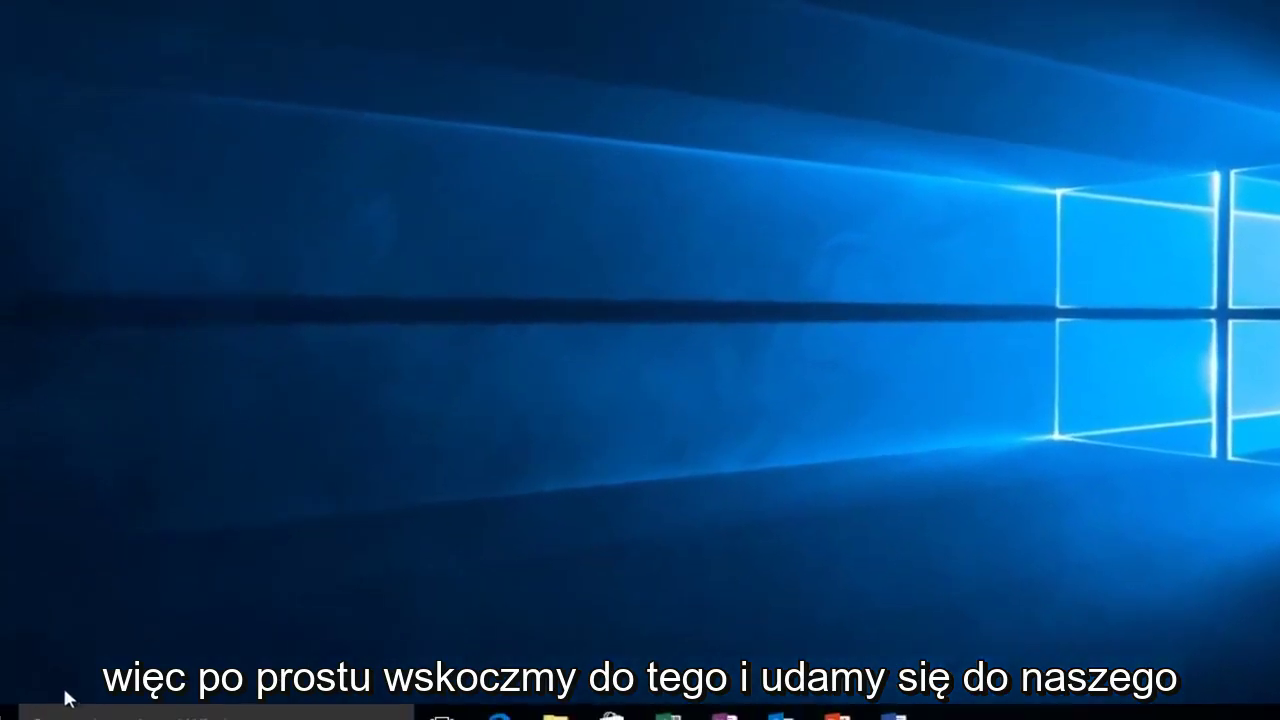
# Run services.msc from the Start button's Run box to open the Services console.
pyautogui.rightClick(24, 702)
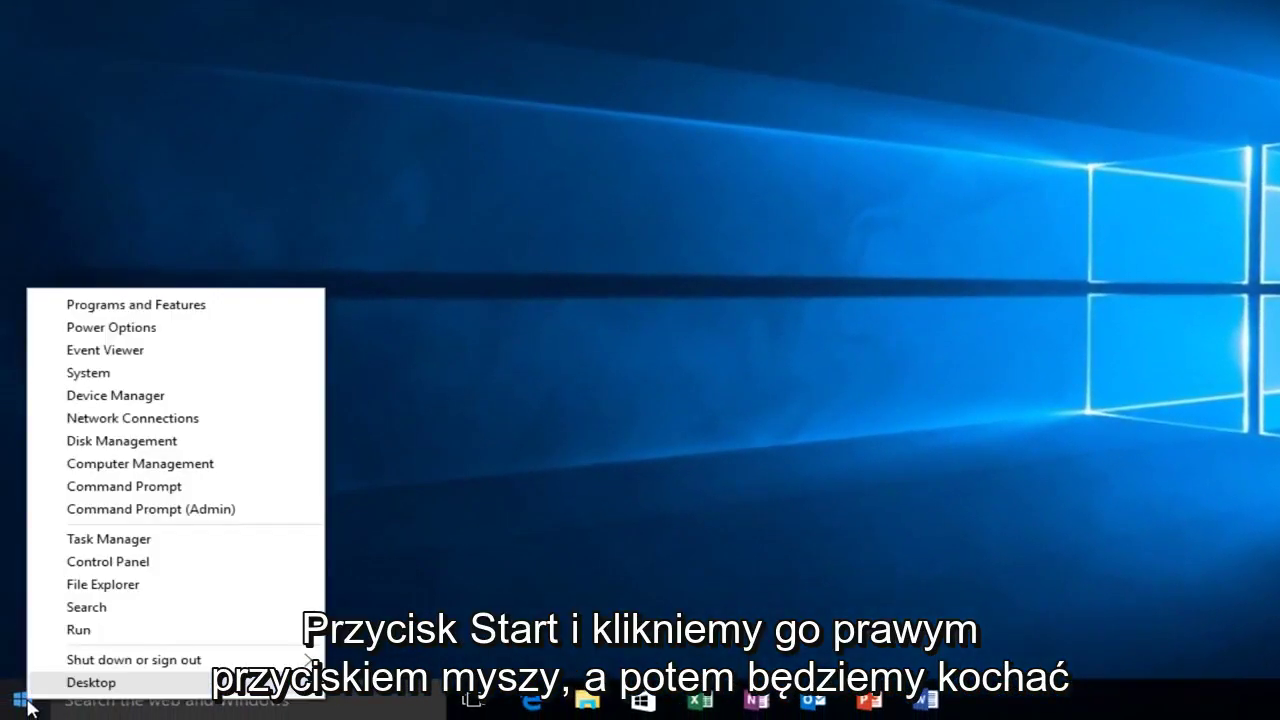
pyautogui.click(80, 630)
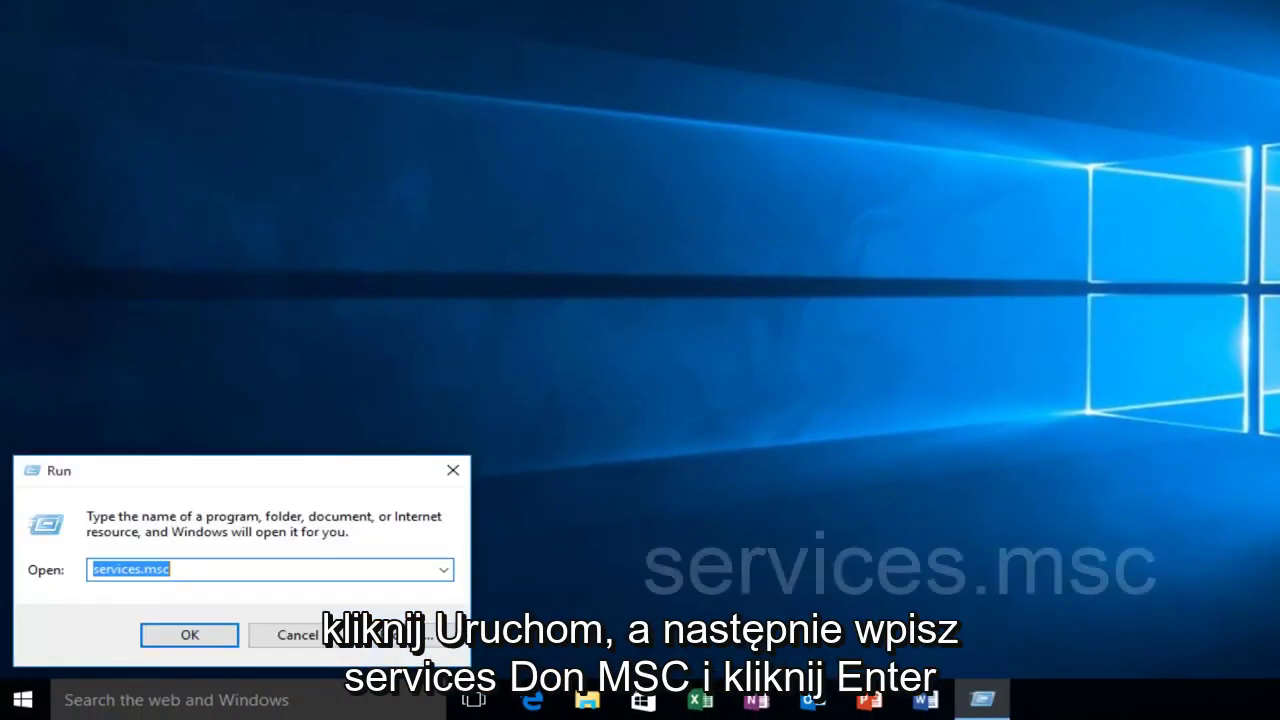
pyautogui.write('services.')
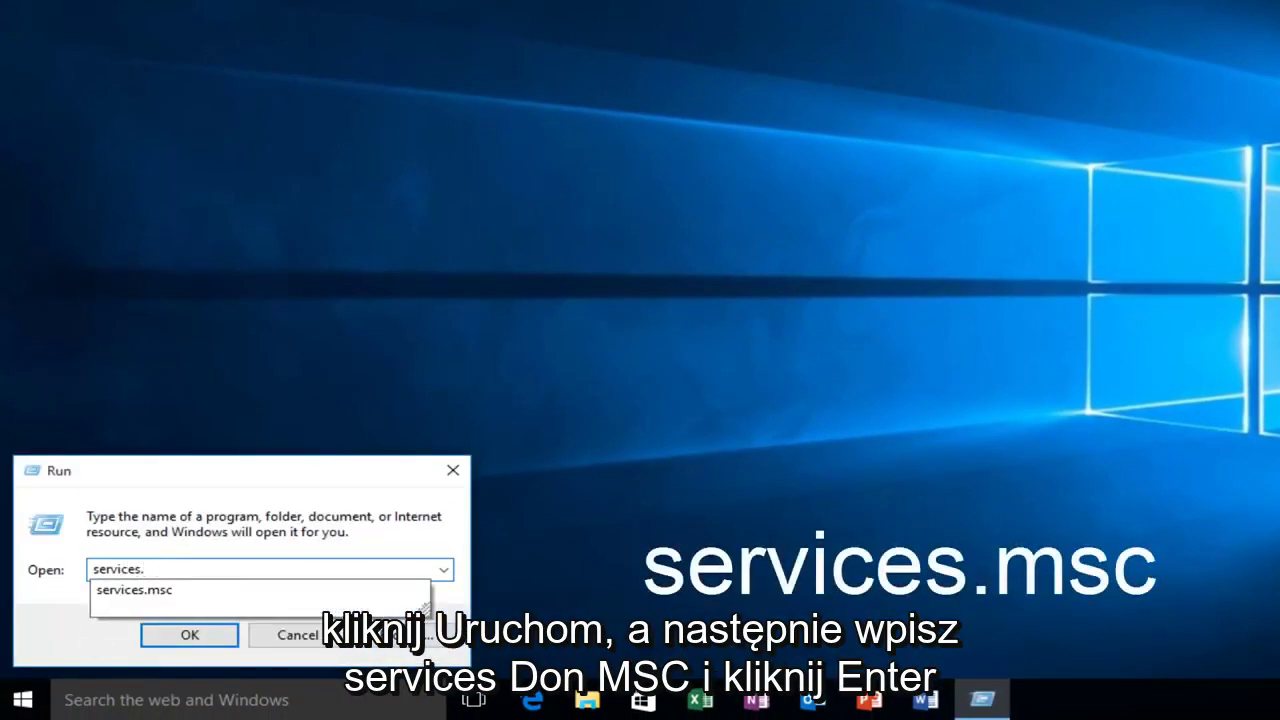
pyautogui.write('msc')
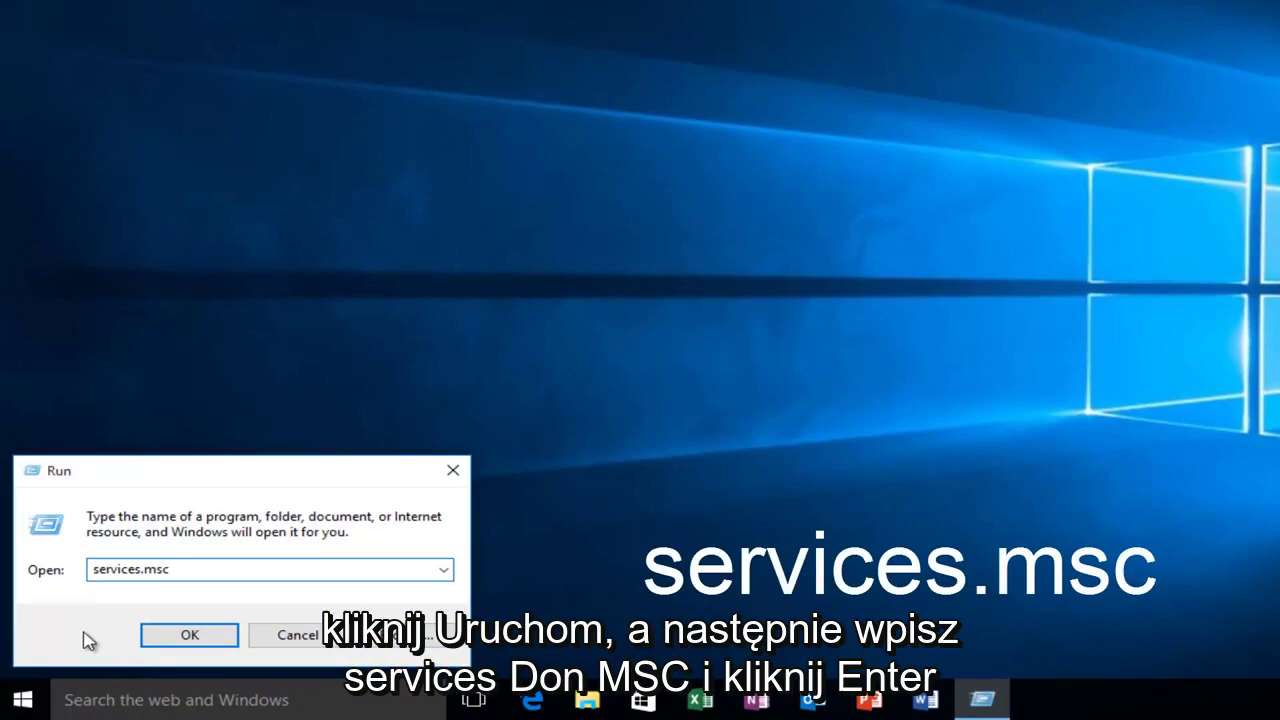
pyautogui.press('Return')
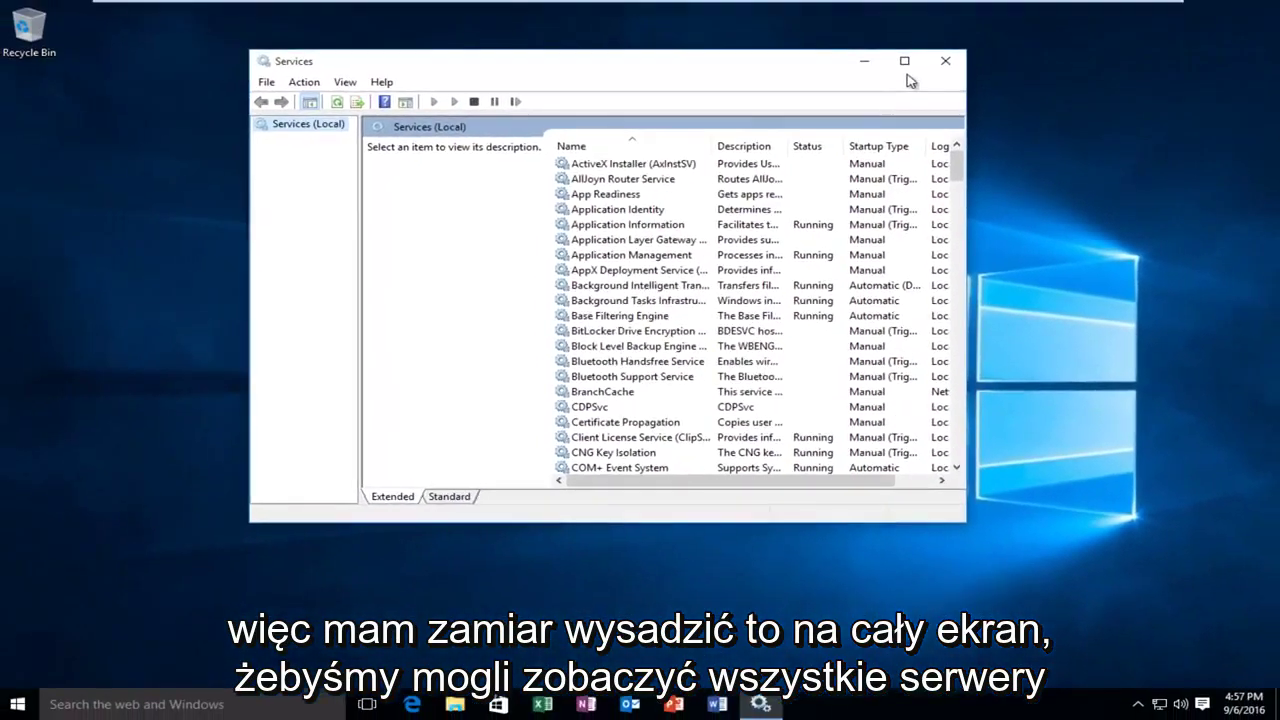
# Maximize Services, widen the Name column, and scroll down to select Superfetch.
pyautogui.click(904, 61)
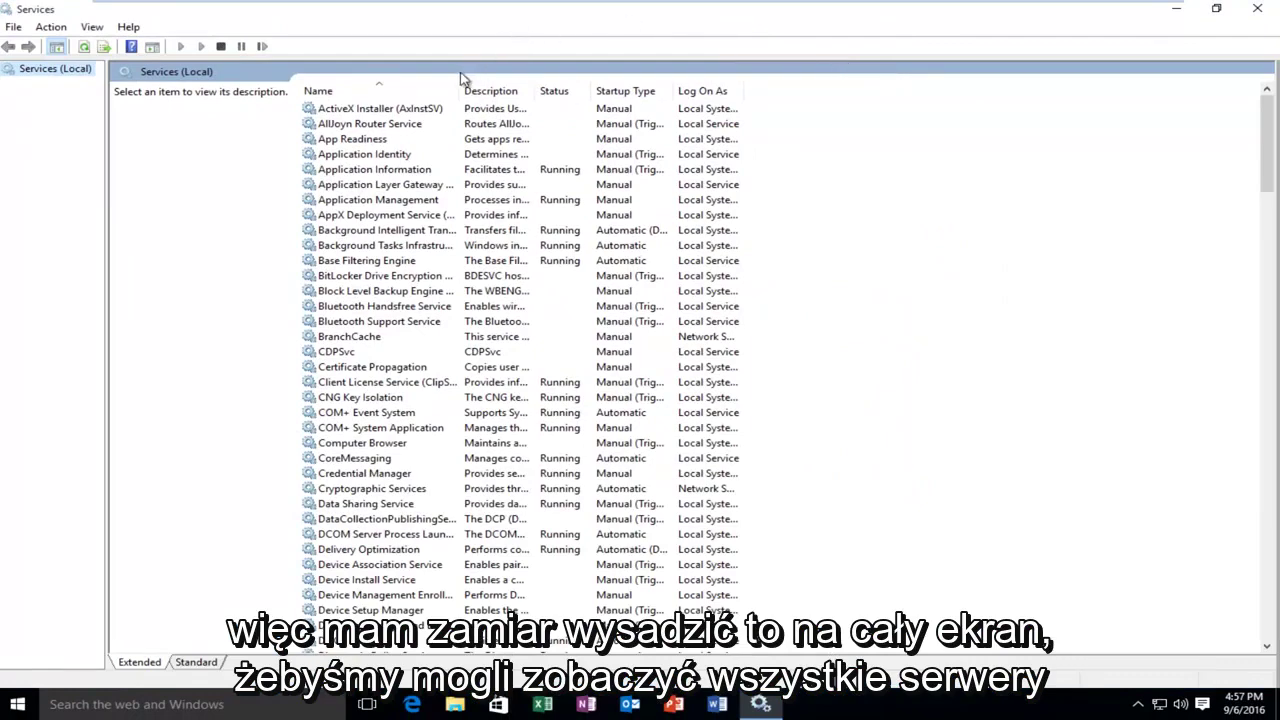
pyautogui.moveTo(461, 90); pyautogui.dragTo(557, 92)
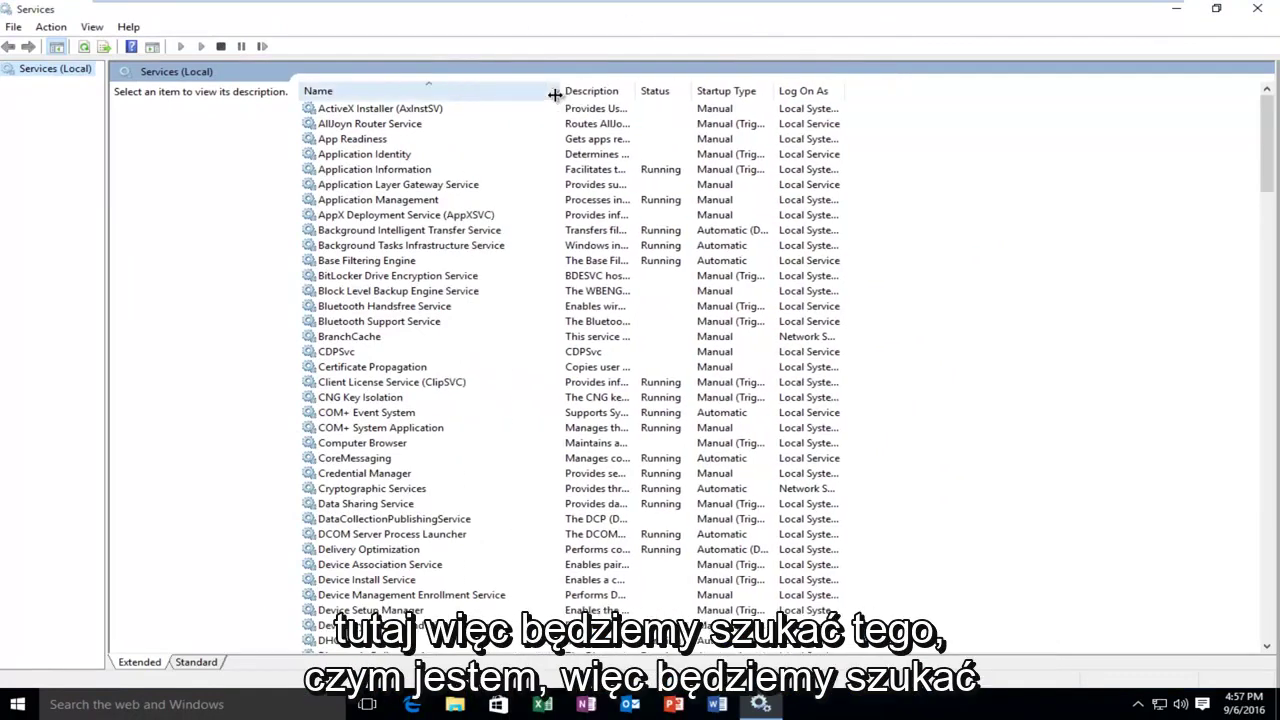
pyautogui.click(378, 310)
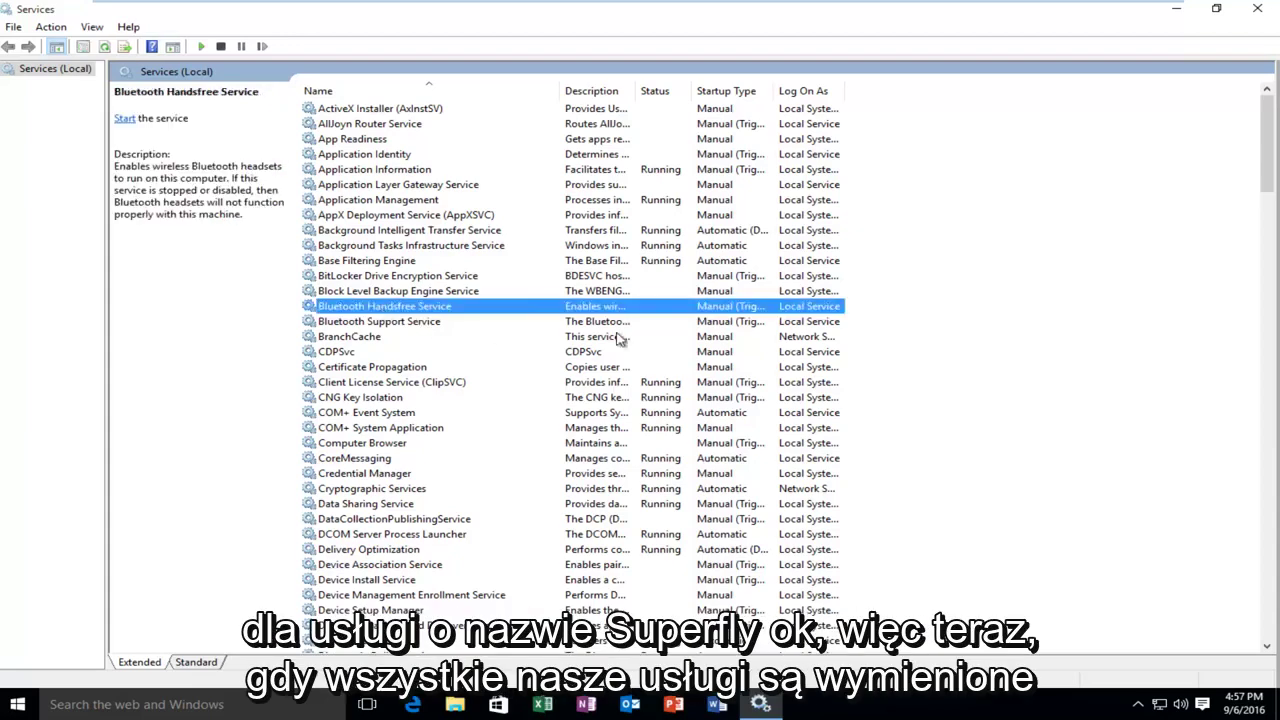
pyautogui.click(249, 453)
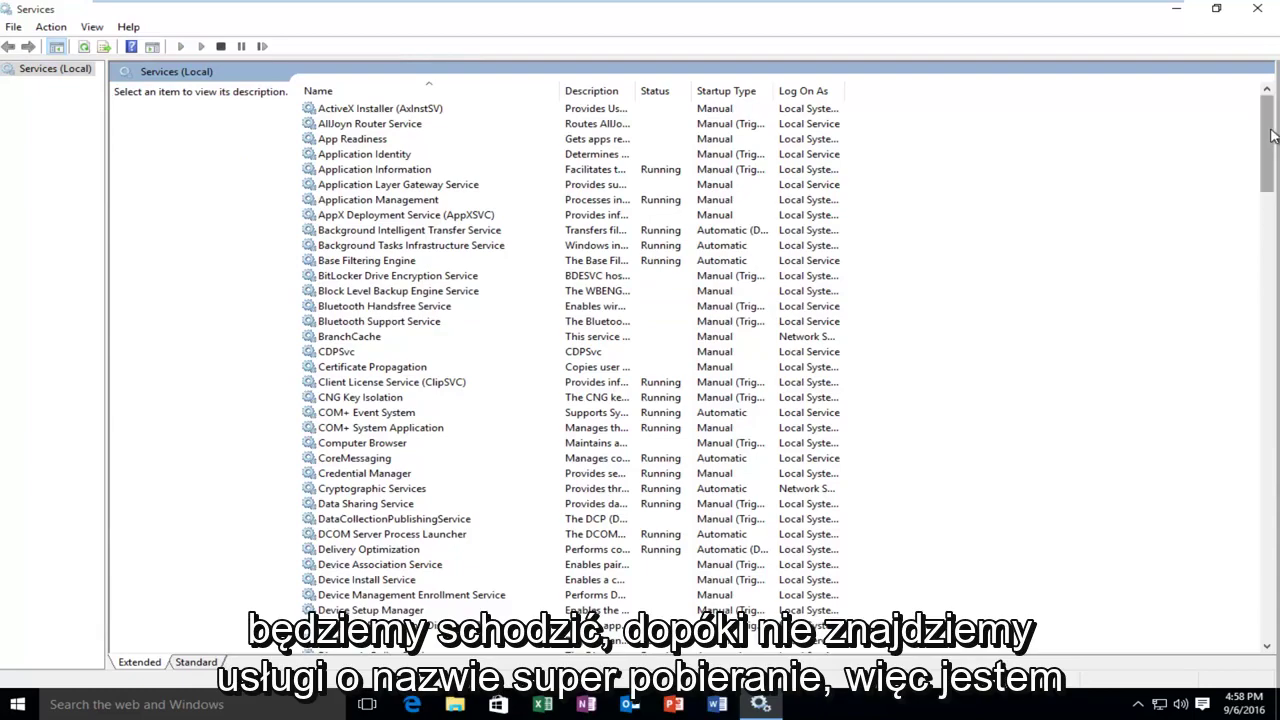
pyautogui.moveTo(1273, 138); pyautogui.dragTo(1270, 432)
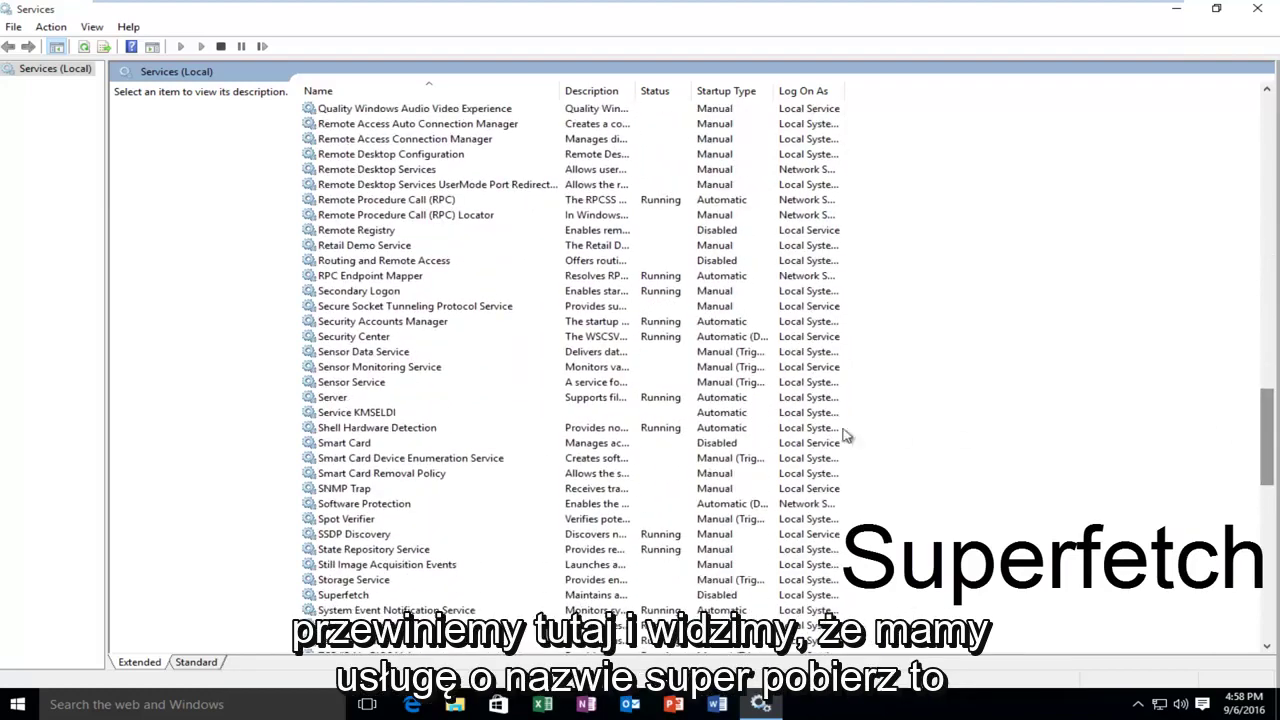
pyautogui.click(330, 595)
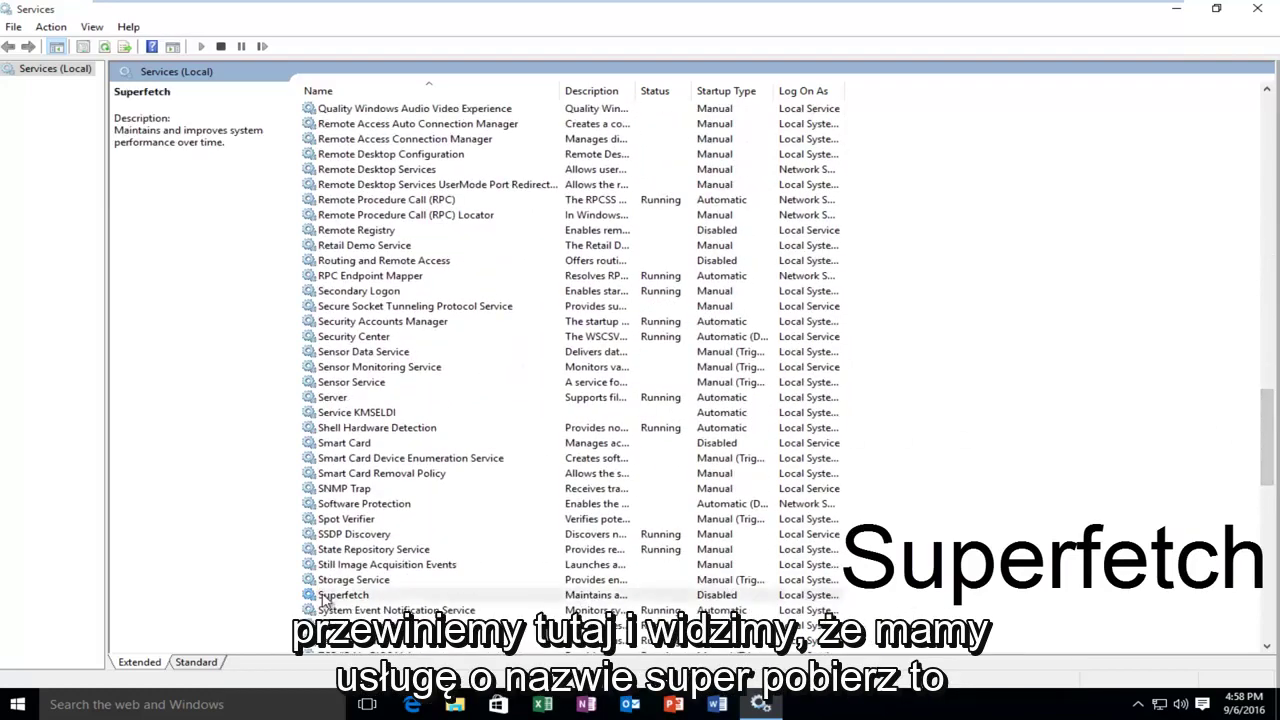
pyautogui.scroll(-3, 335, 465)
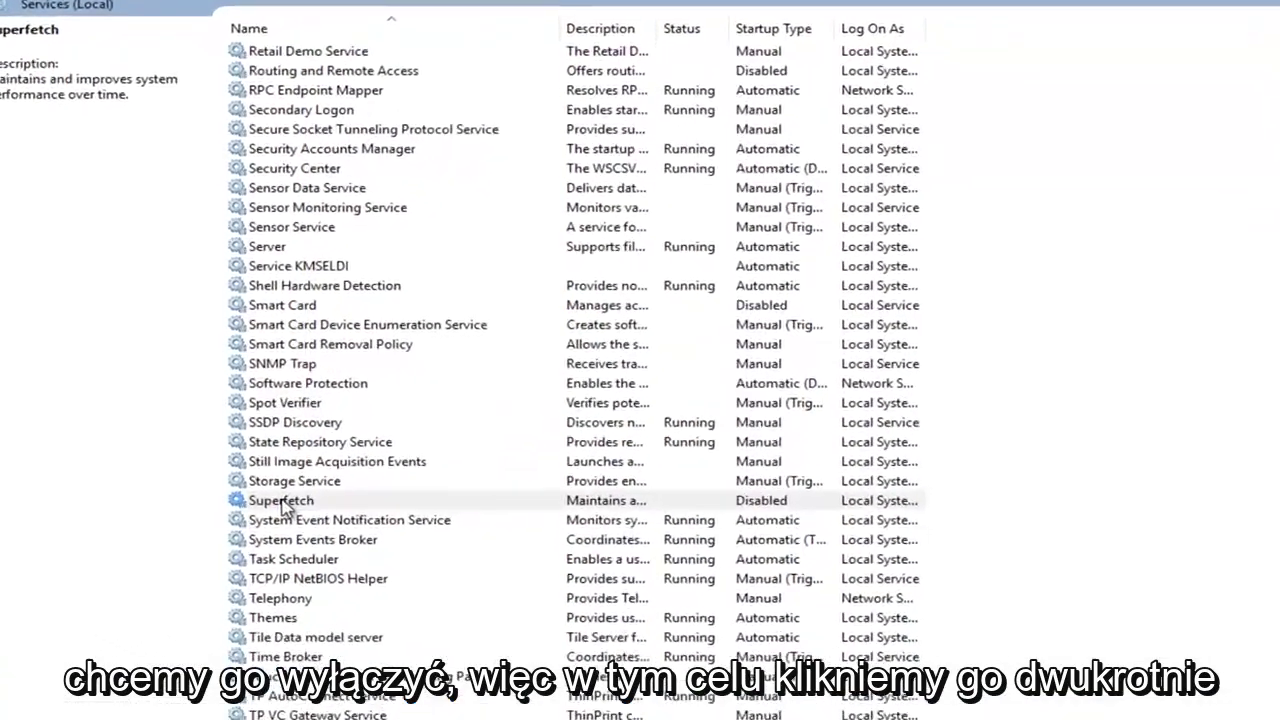
# Set Superfetch's startup type to Disabled, apply it, and close its properties.
pyautogui.doubleClick(344, 460)
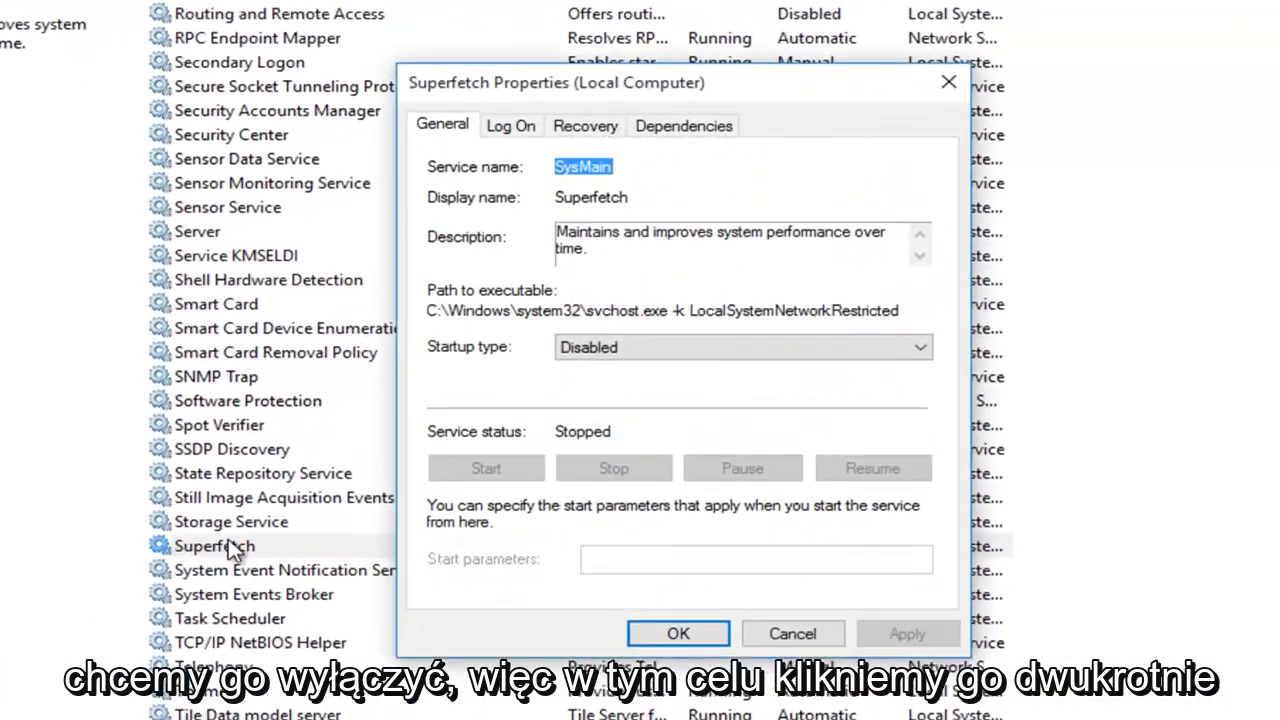
pyautogui.click(605, 347)
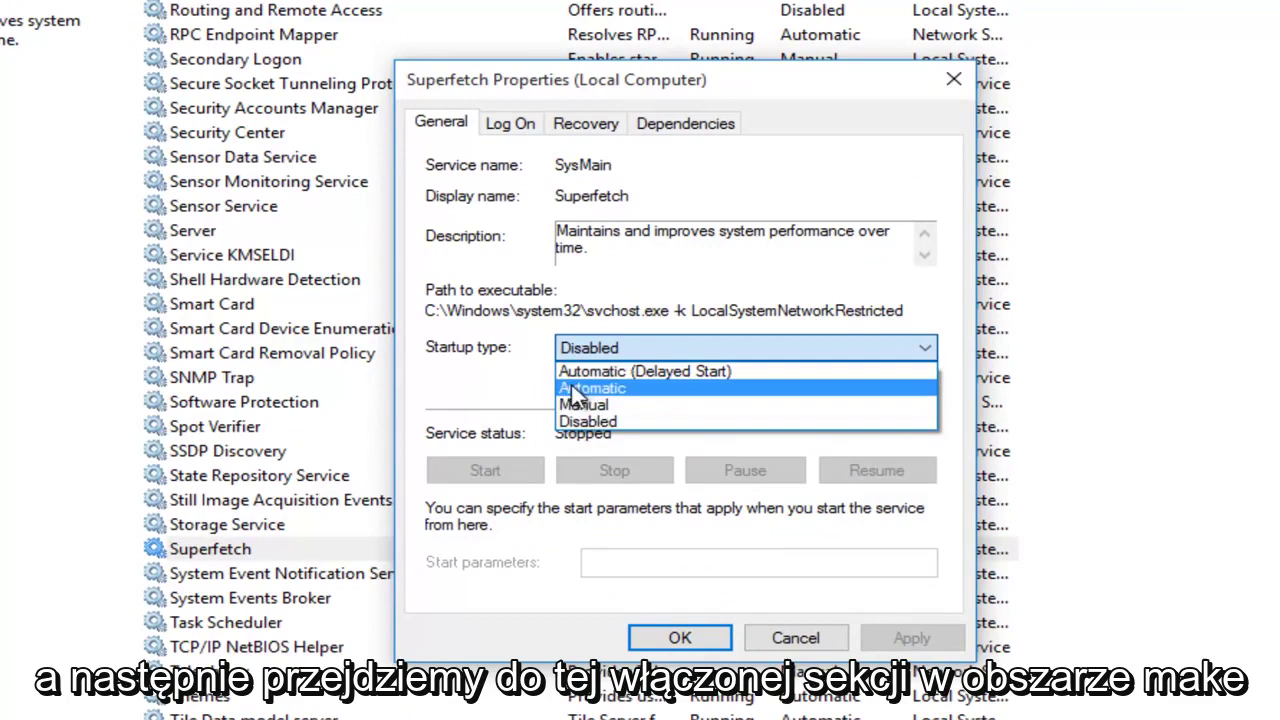
pyautogui.click(588, 423)
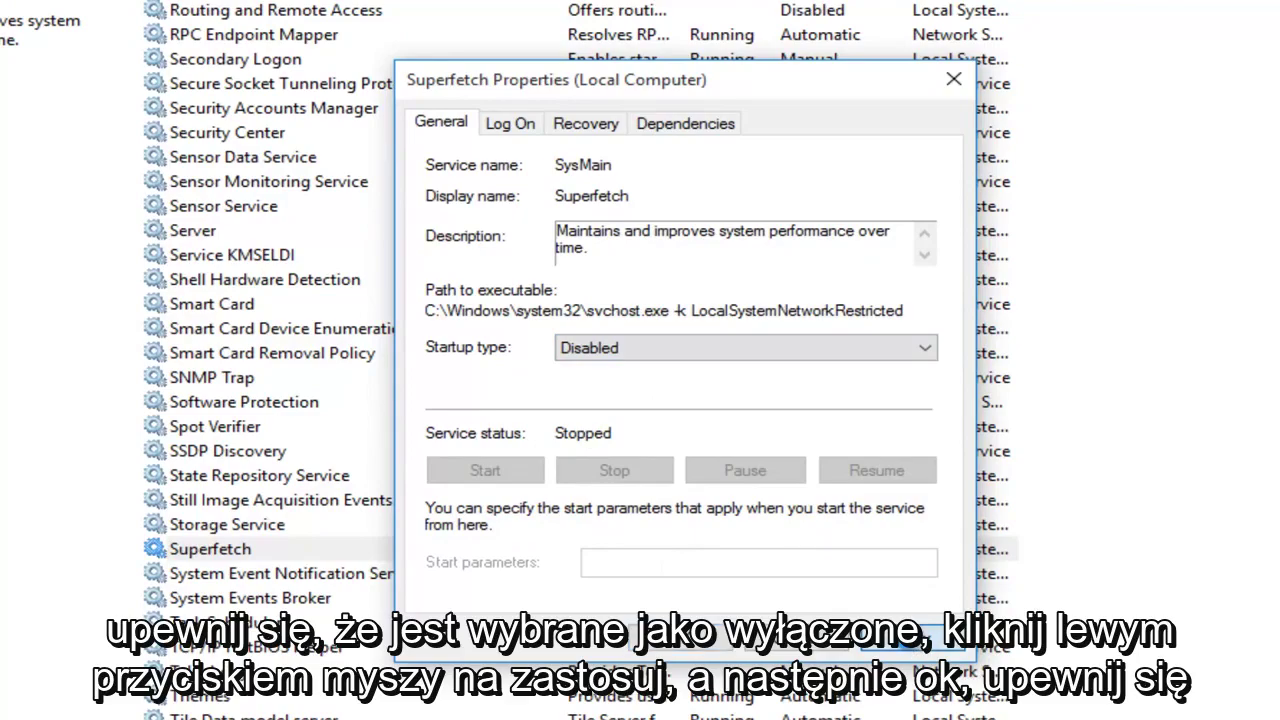
pyautogui.click(915, 645)
pyautogui.click(678, 648)
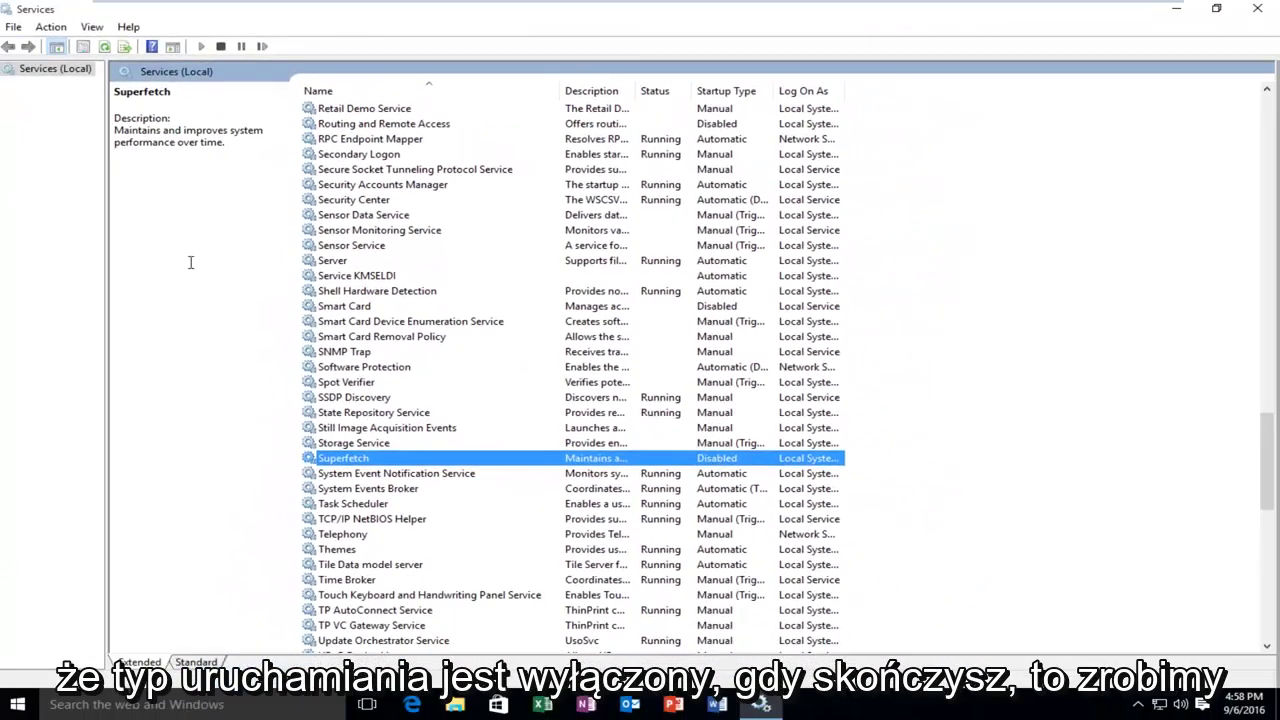
# Close Services and run regedit from the Run box to launch Registry Editor.
pyautogui.click(1258, 9)
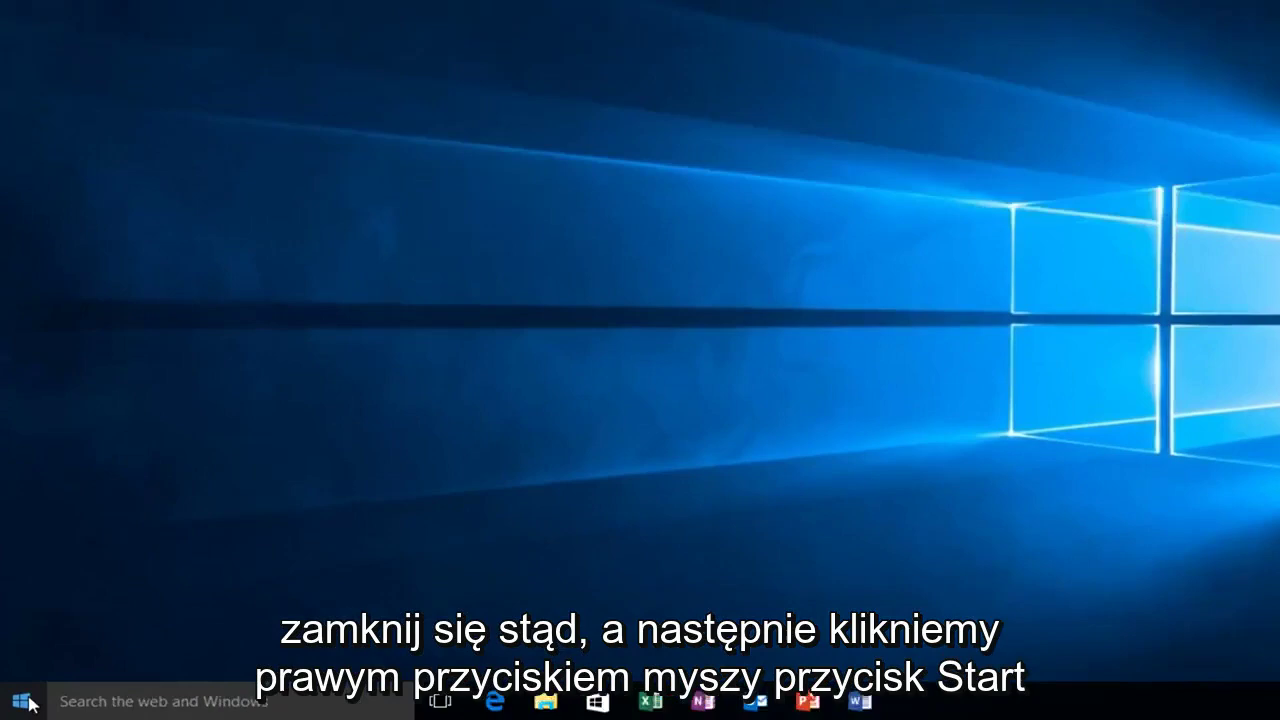
pyautogui.rightClick(22, 706)
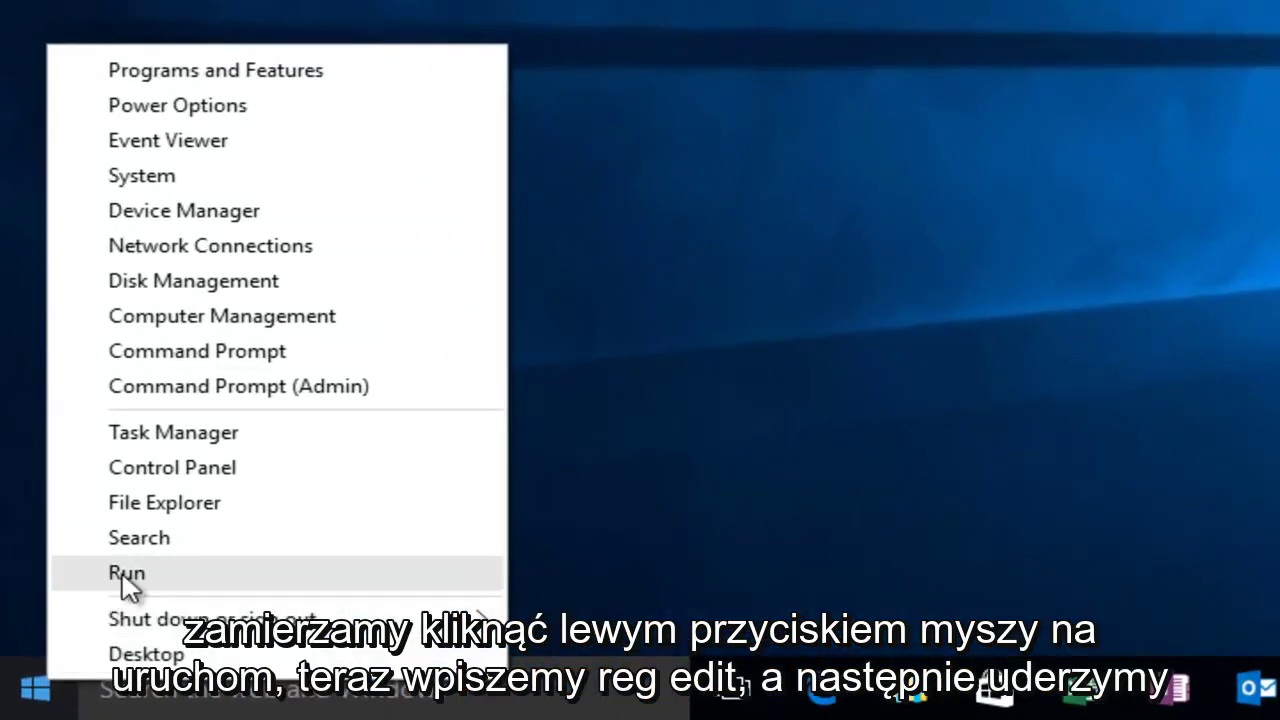
pyautogui.click(127, 577)
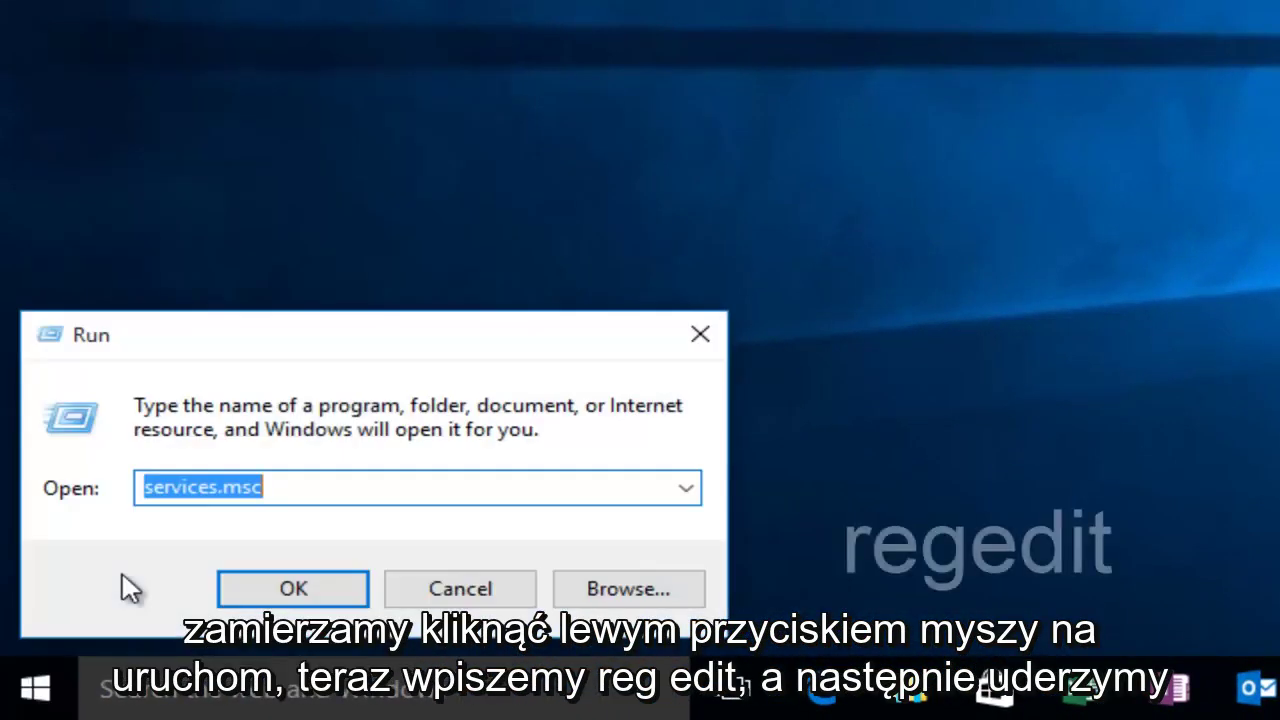
pyautogui.write('regedit')
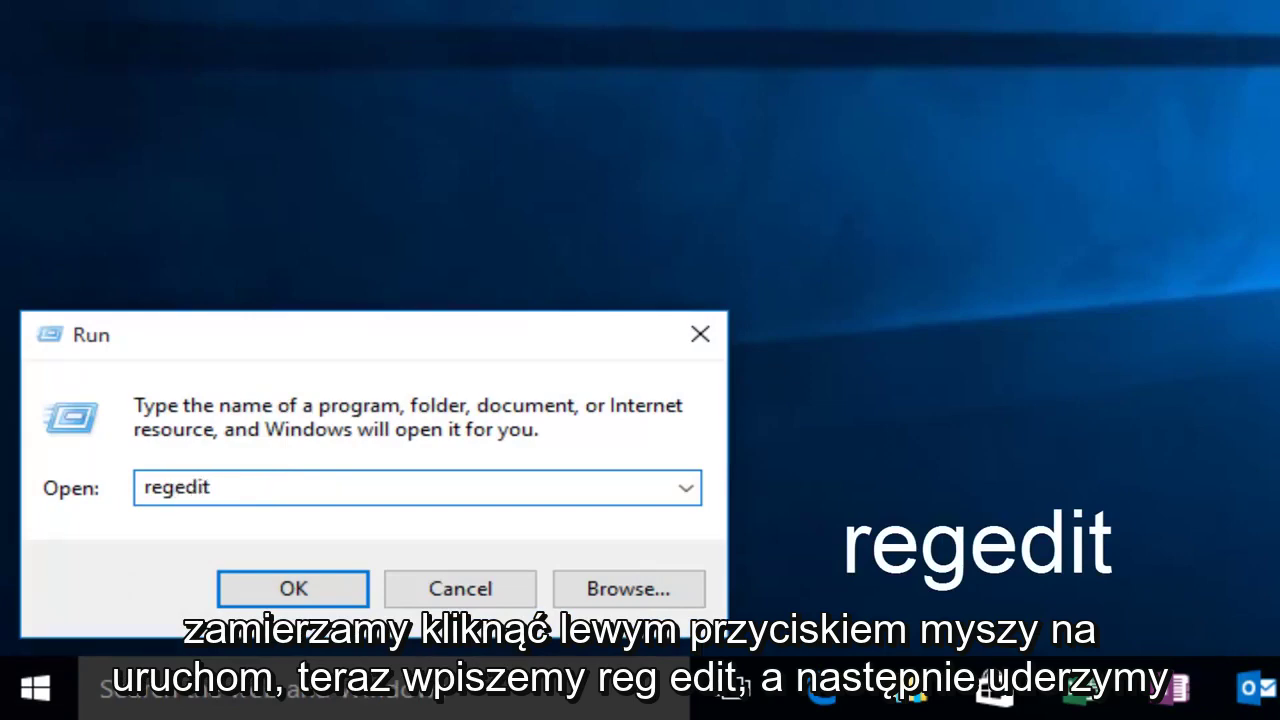
pyautogui.press('Return')
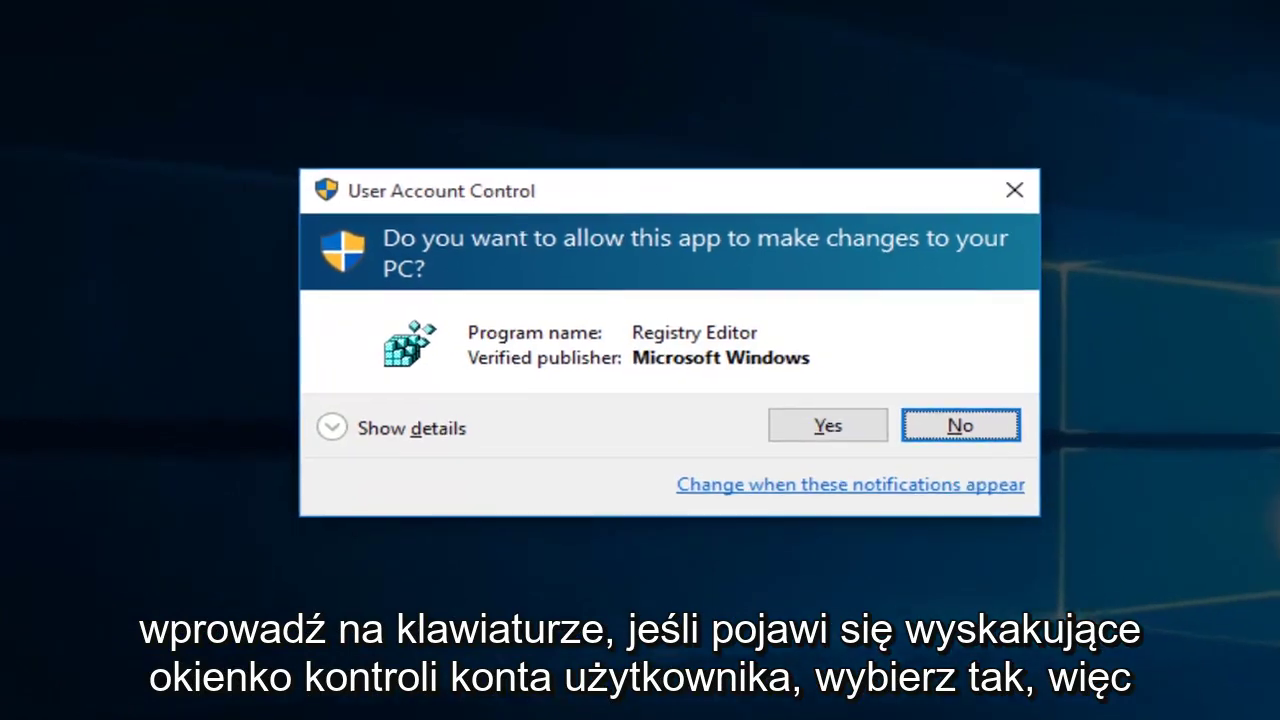
# Allow Registry Editor, then expand HKEY_LOCAL_MACHINE > SYSTEM > ControlSet001 > Control.
pyautogui.click(777, 386)
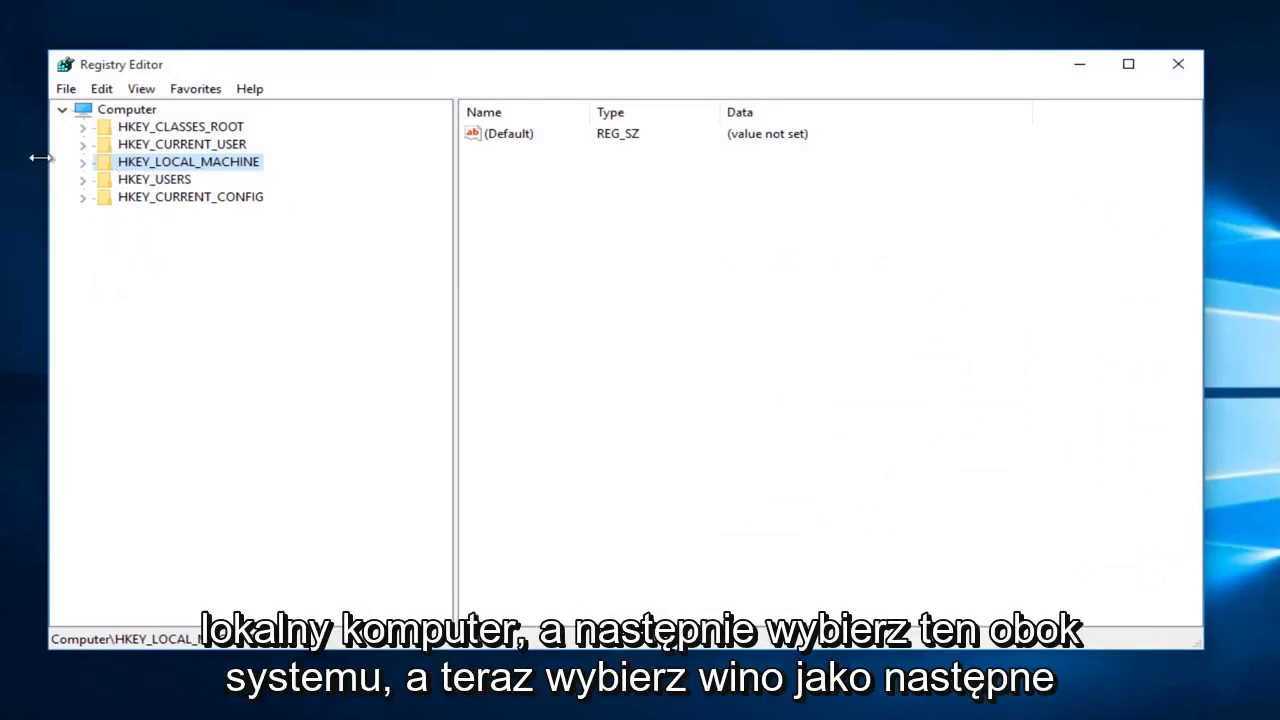
pyautogui.click(83, 162)
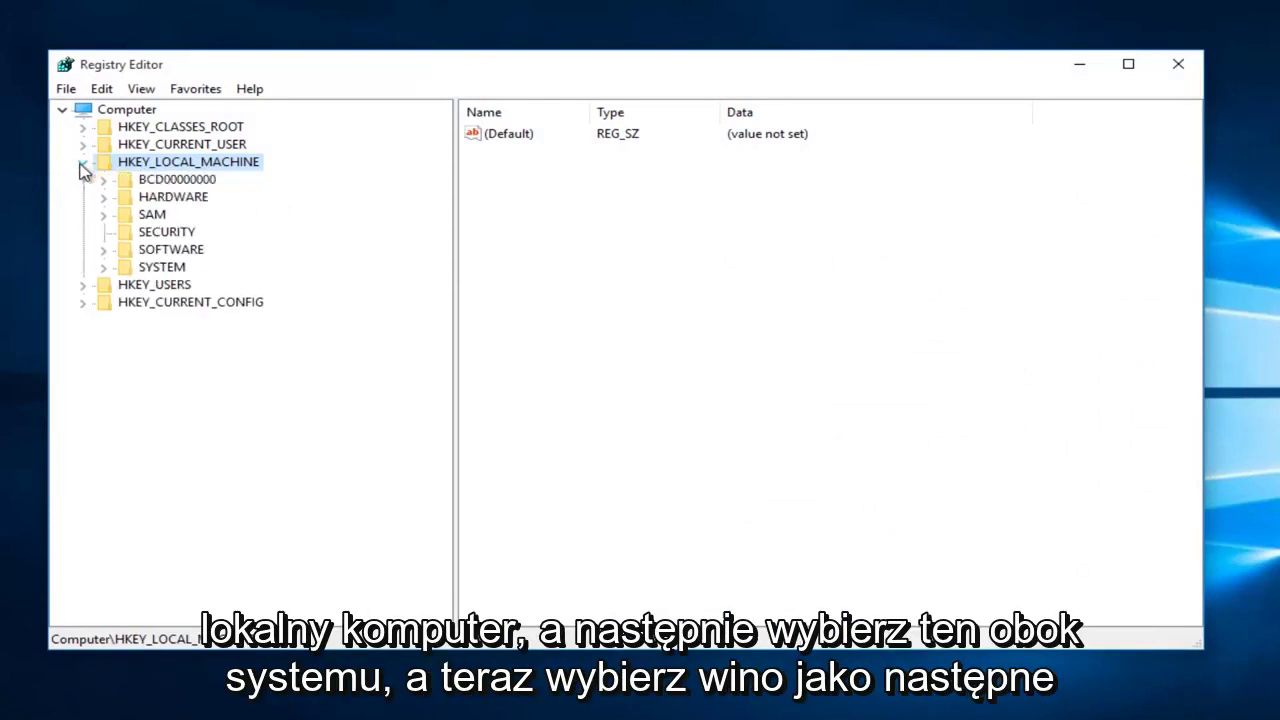
pyautogui.click(103, 267)
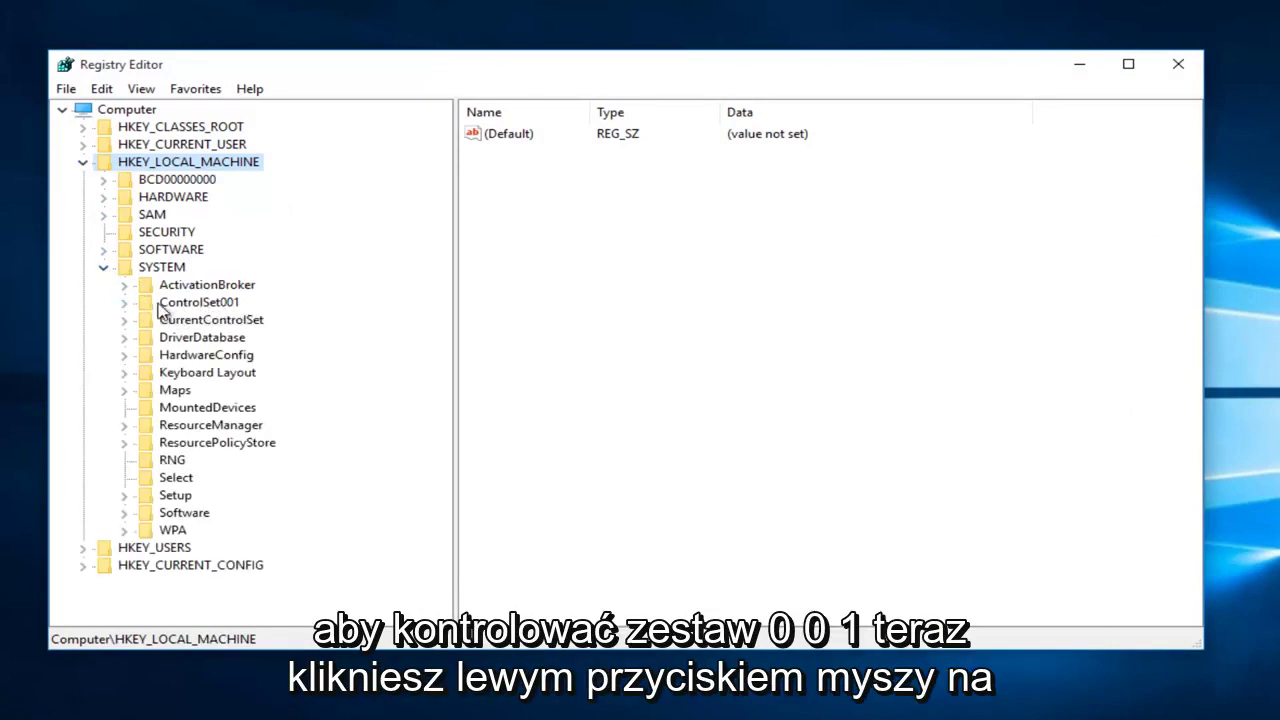
pyautogui.click(124, 302)
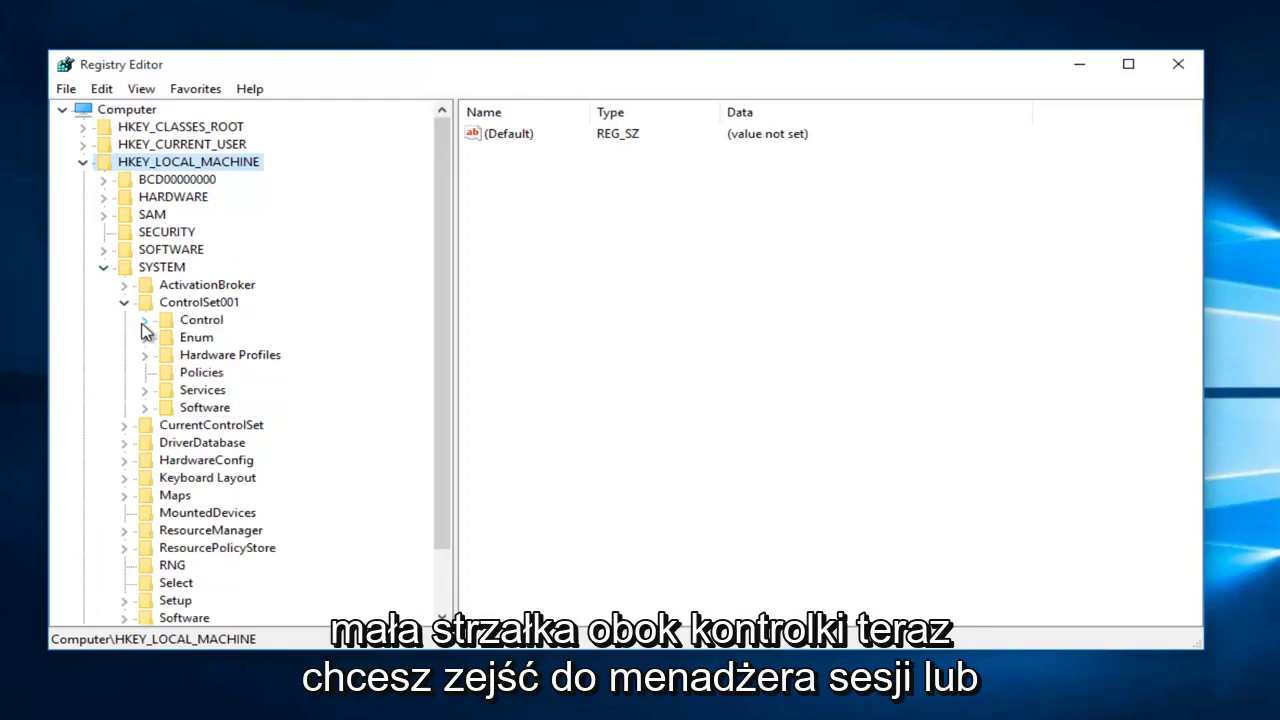
pyautogui.click(143, 322)
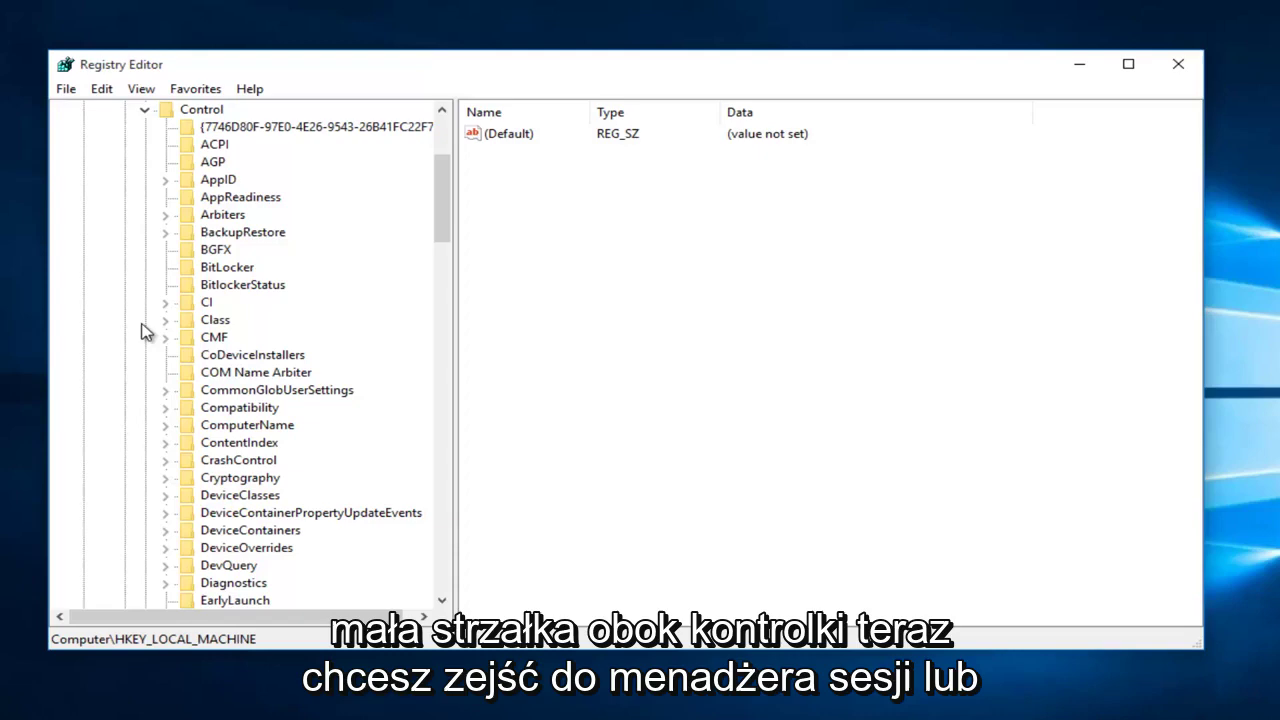
# Expand Session Manager > Memory Management and select PrefetchParameters to show EnablePrefetcher.
pyautogui.scroll(-2, 440, 240)
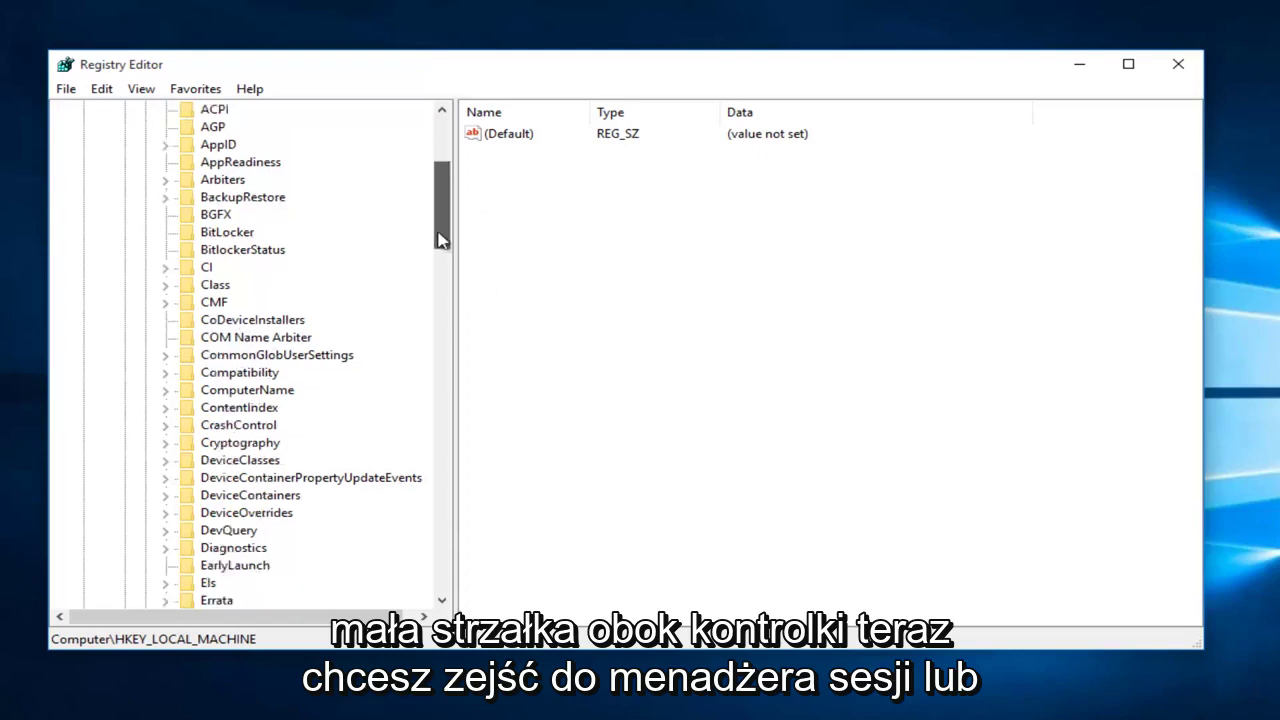
pyautogui.scroll(-20, 440, 240)
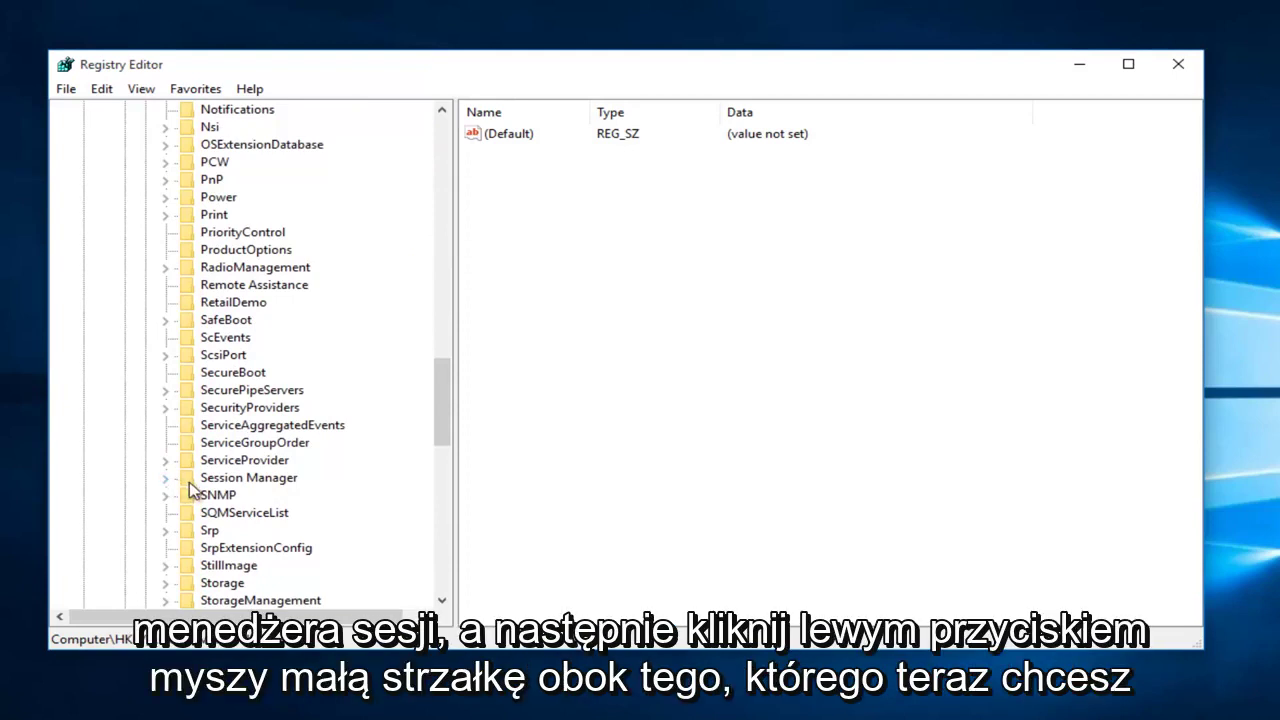
pyautogui.scroll(-1, 279, 480)
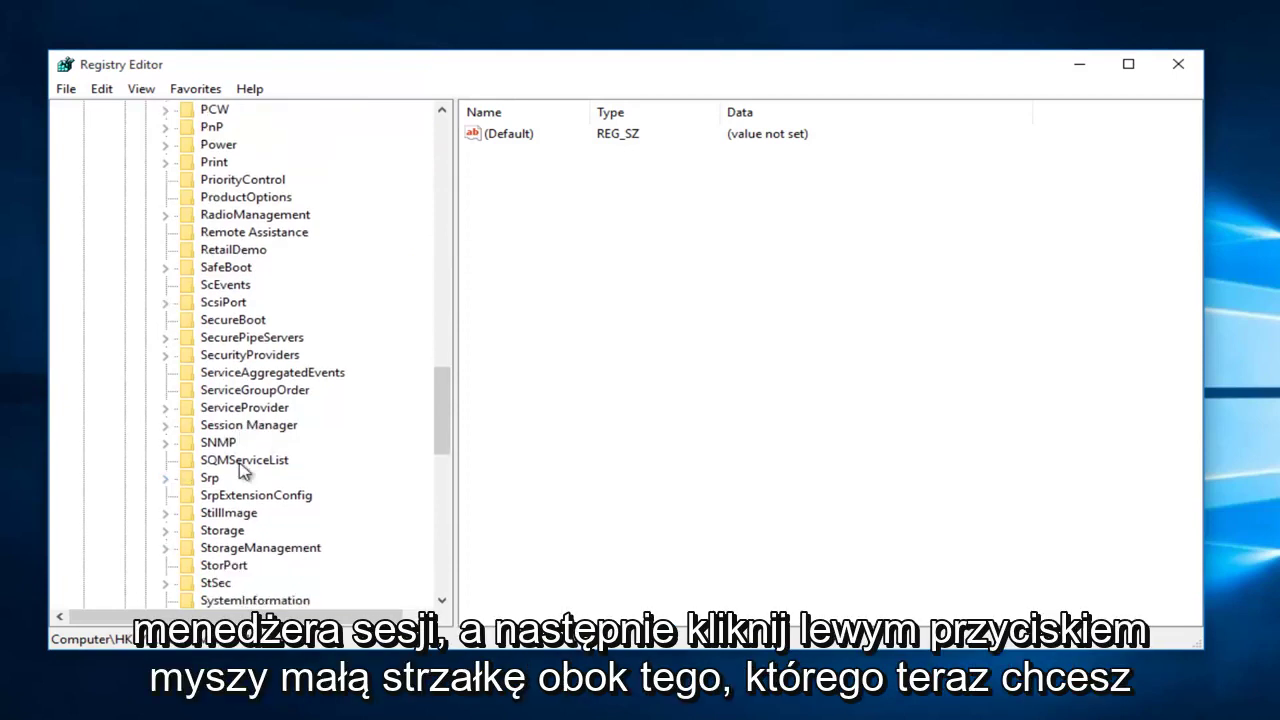
pyautogui.click(165, 426)
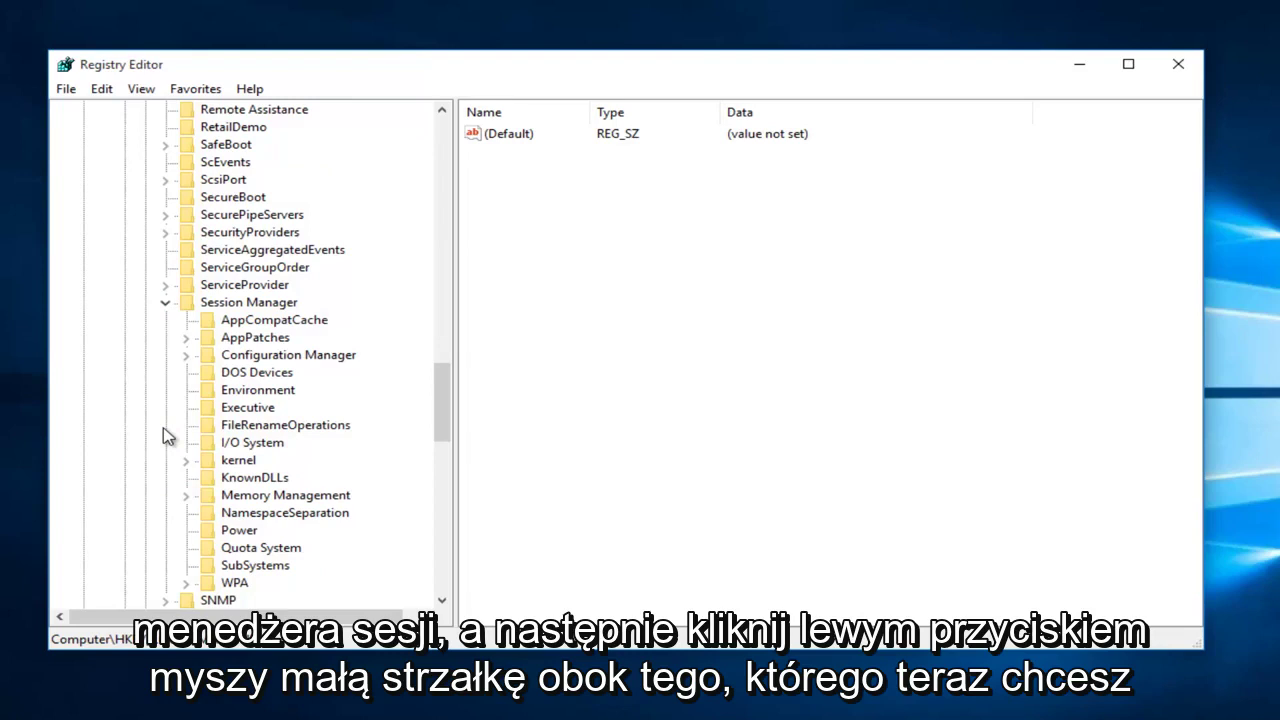
pyautogui.click(187, 496)
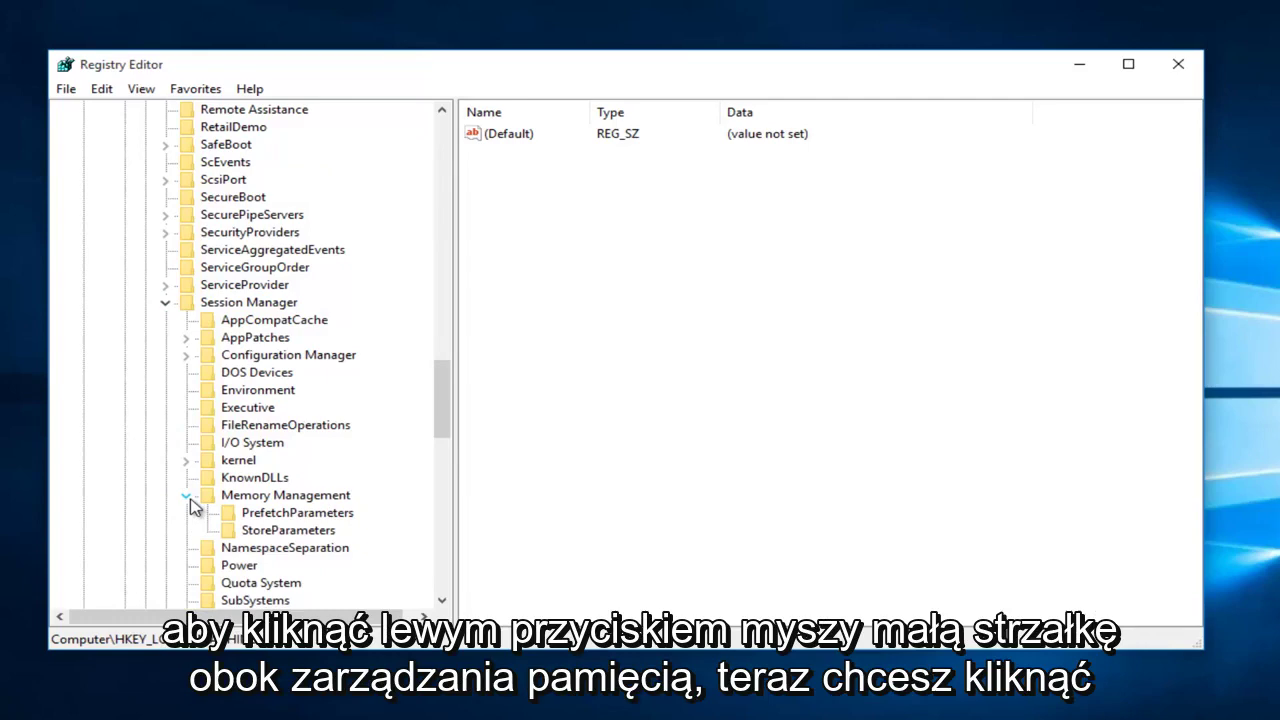
pyautogui.click(191, 499)
pyautogui.click(264, 516)
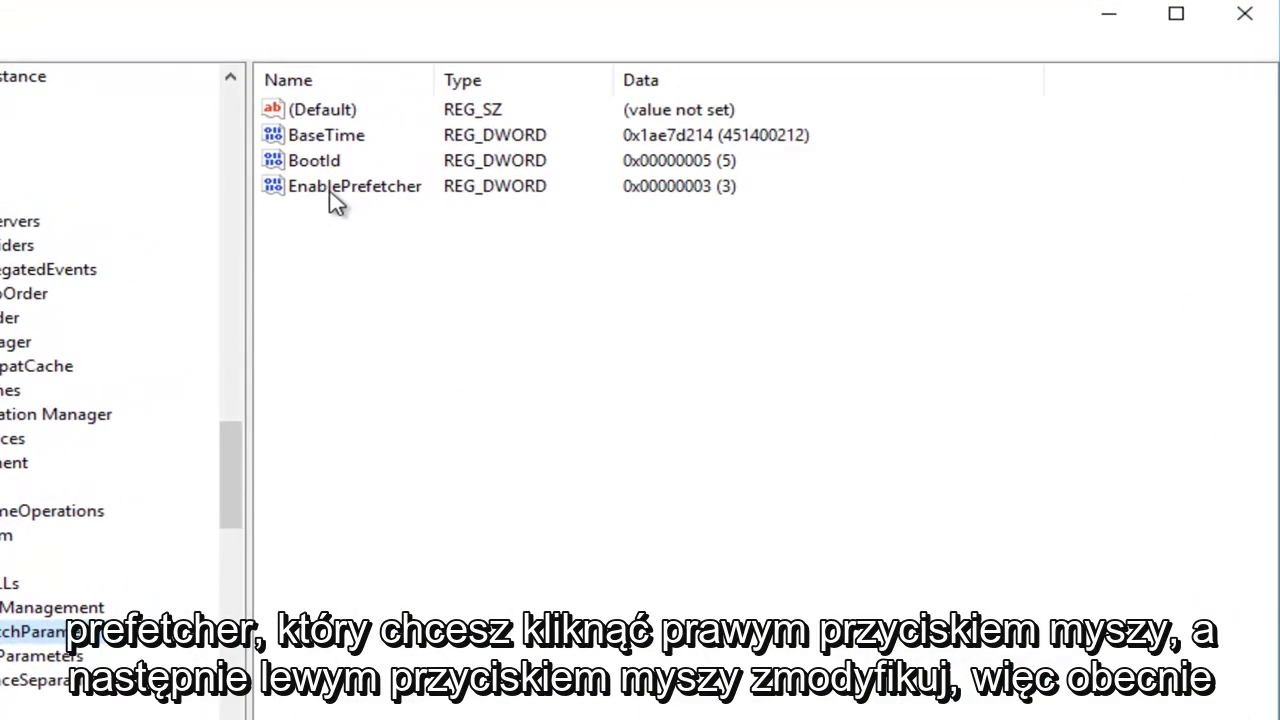
# Open EnablePrefetcher's Modify editor and enter 0 as its value data.
pyautogui.rightClick(334, 194)
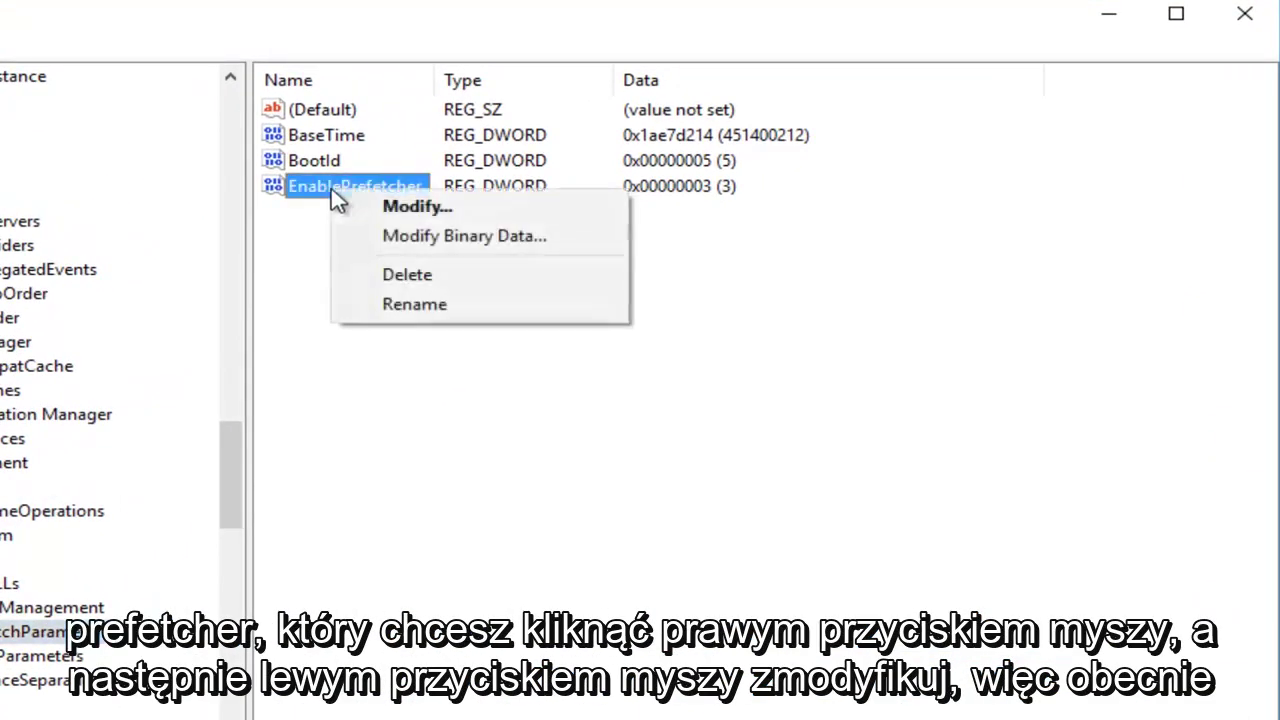
pyautogui.click(395, 210)
pyautogui.moveTo(23, 134); pyautogui.dragTo(688, 264)
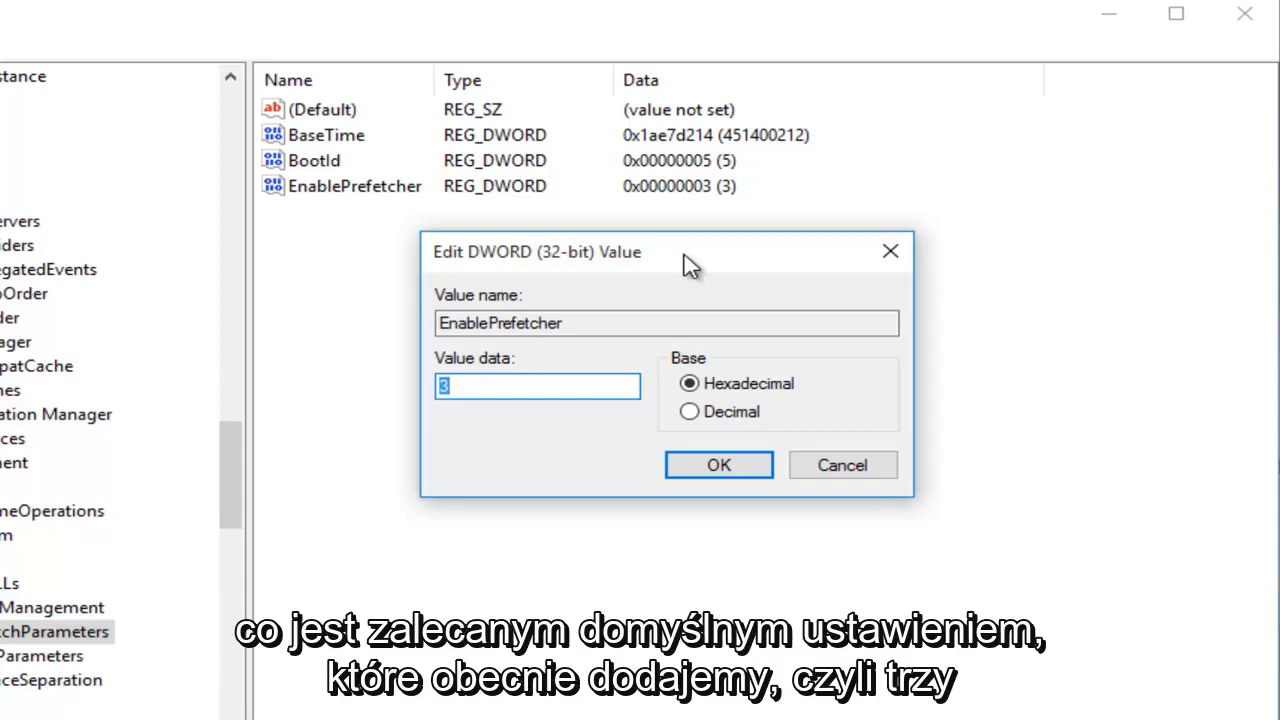
pyautogui.write('0')
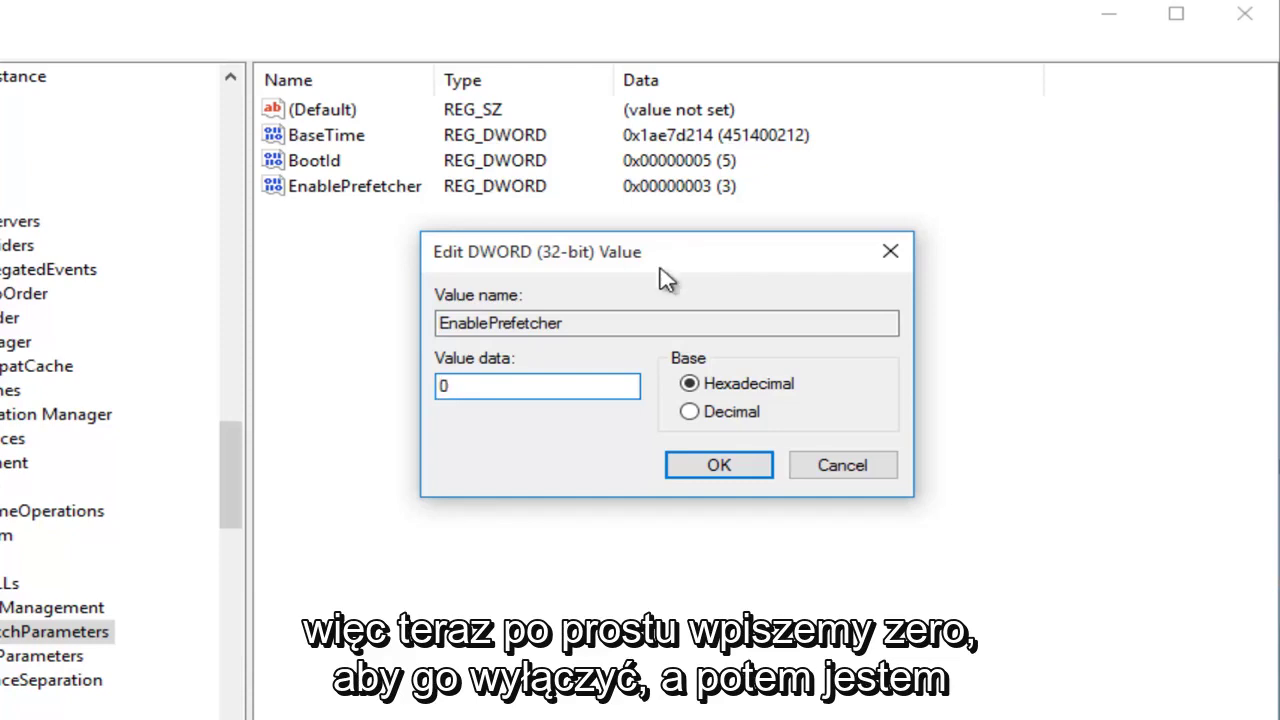
# Save EnablePrefetcher as 0, then reopen its editor to verify the 0 value.
pyautogui.click(705, 468)
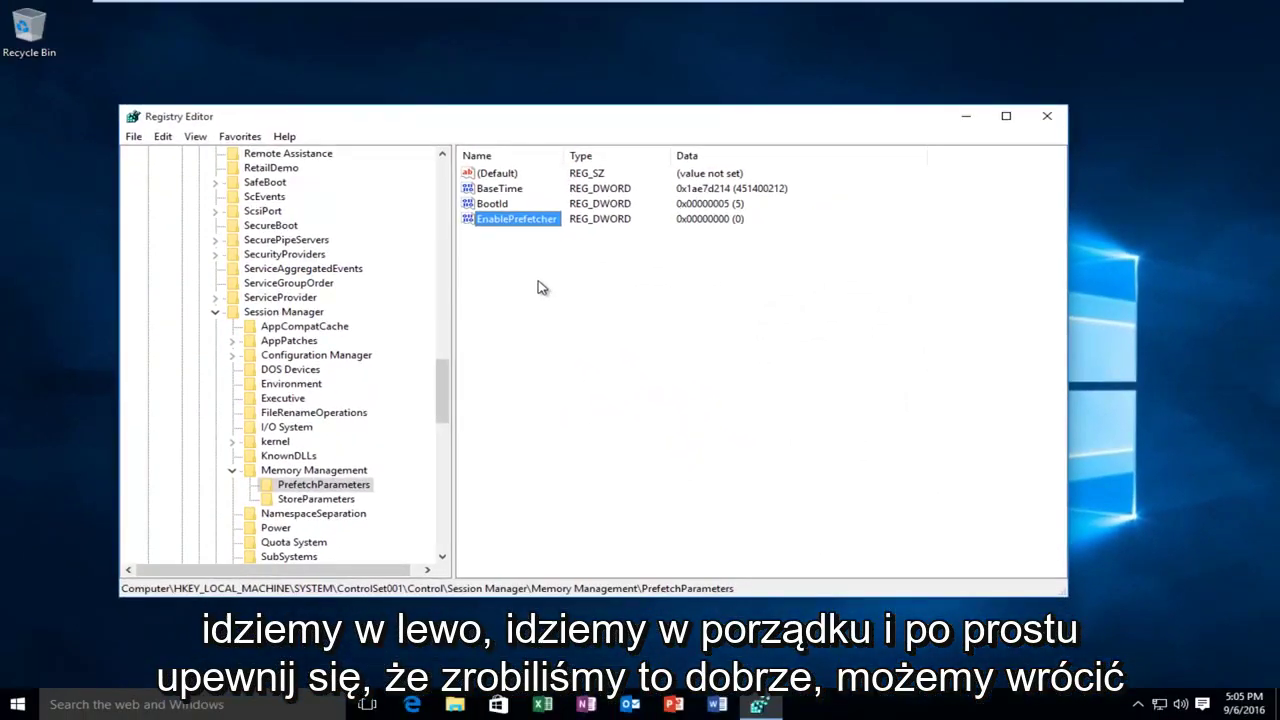
pyautogui.click(538, 284)
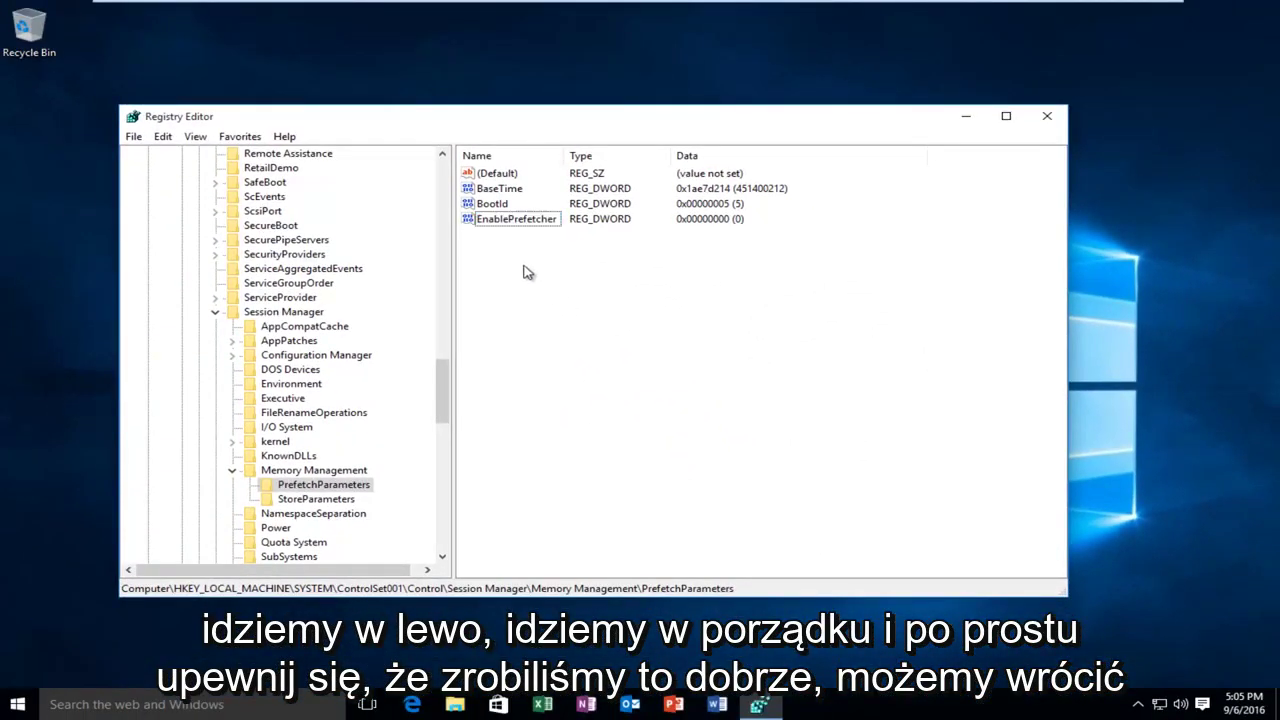
pyautogui.rightClick(502, 217)
pyautogui.click(538, 230)
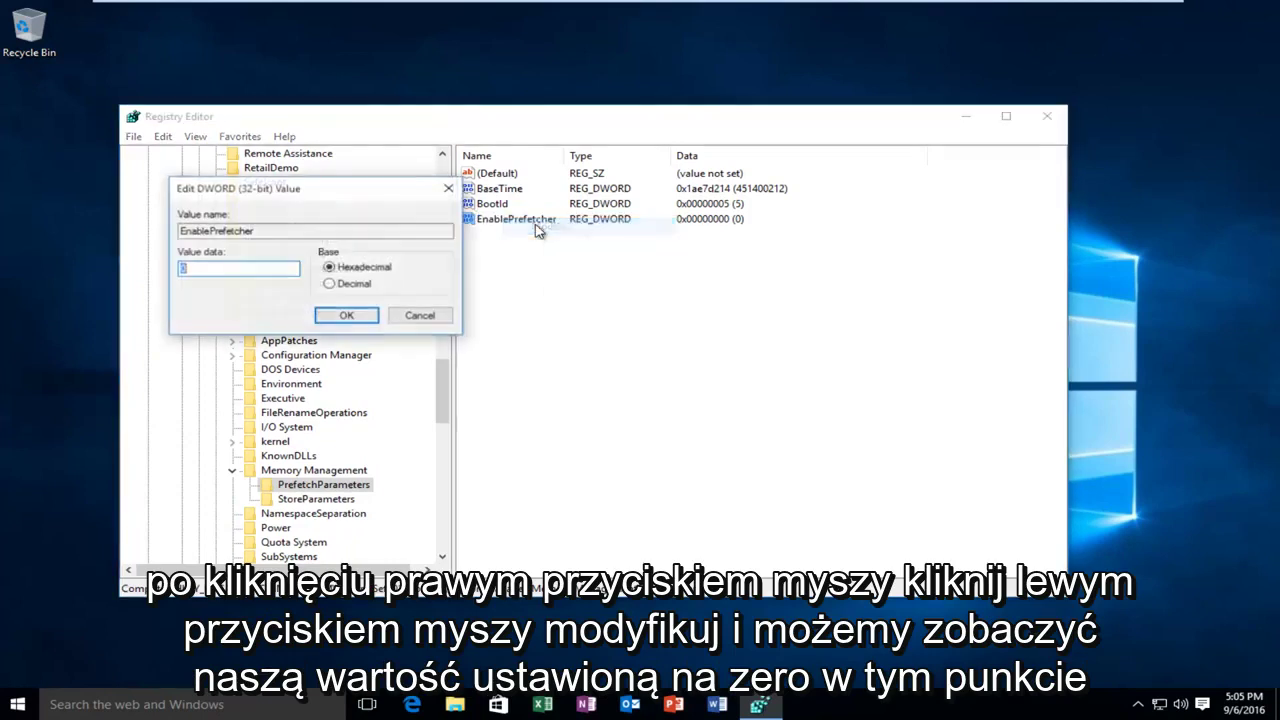
pyautogui.click(344, 316)
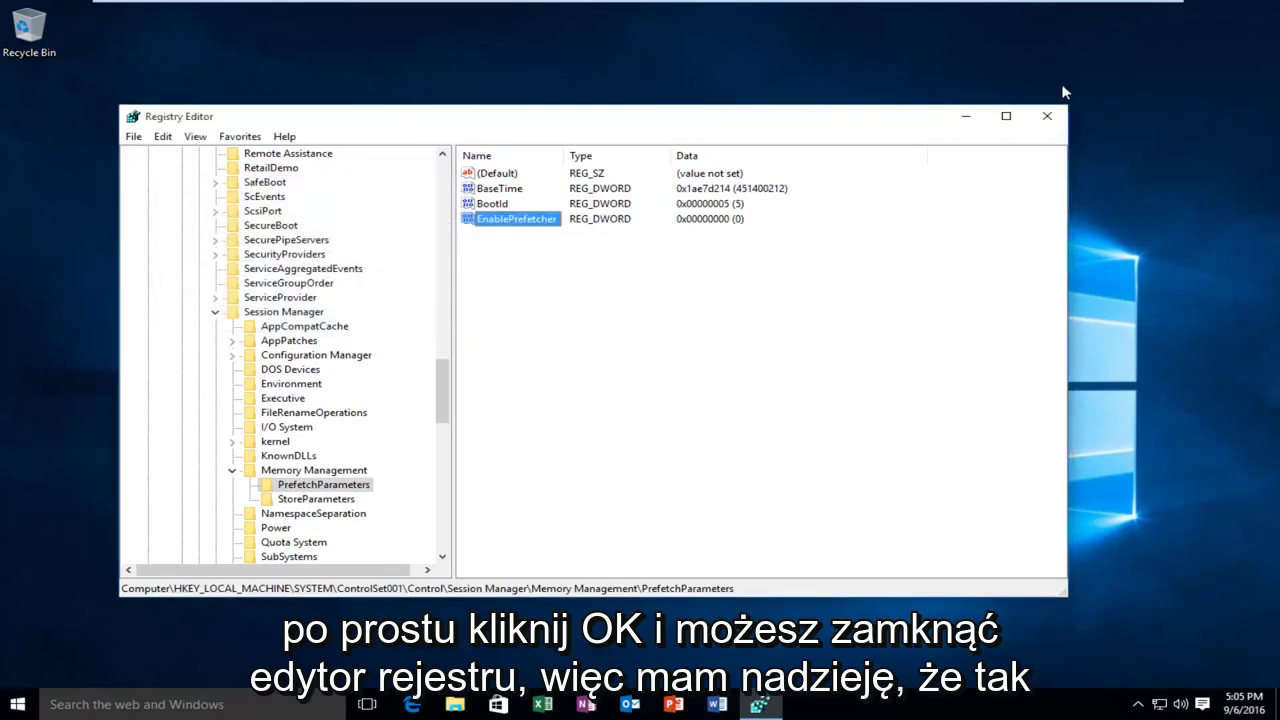
pyautogui.click(1047, 116)
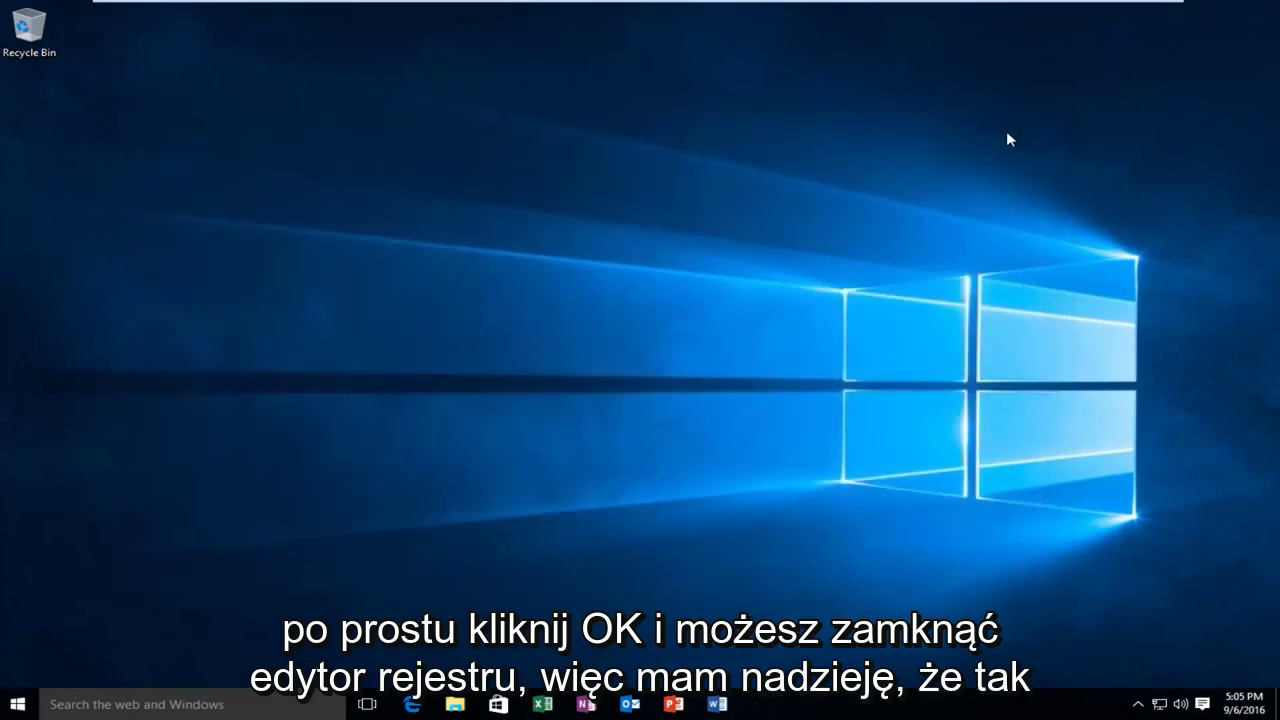